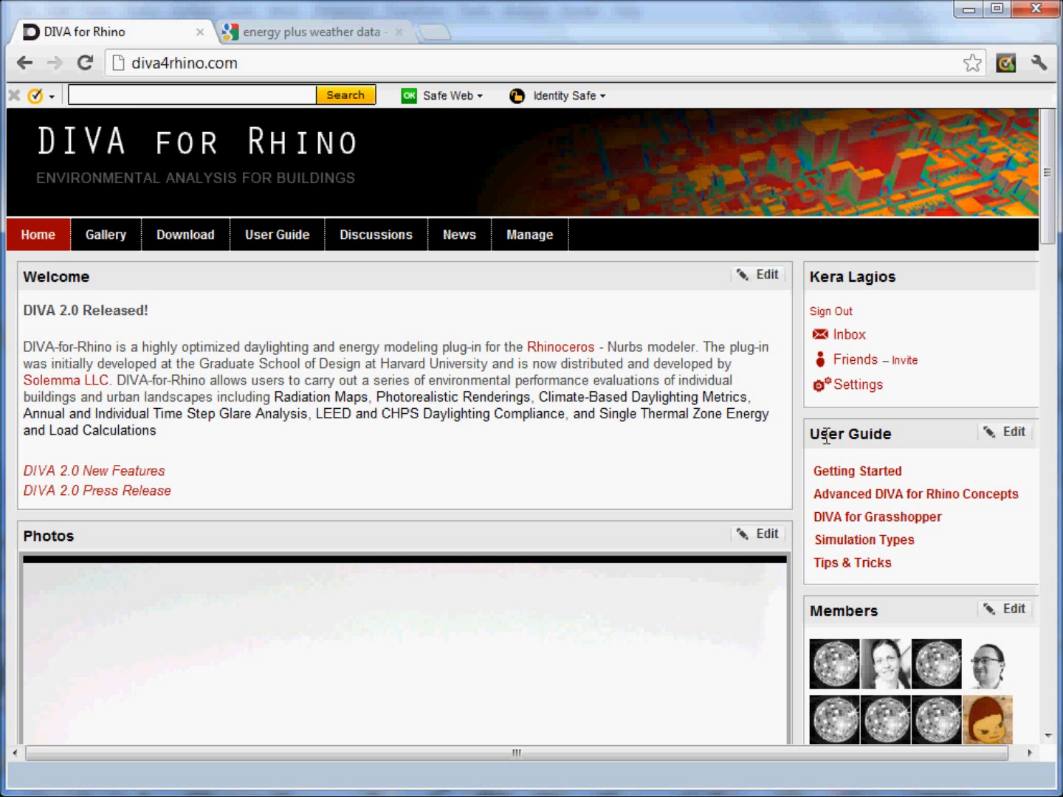
- Open the Your First Simulation page from the Getting Started user guide, and switch to the Rhino model
left_click(845, 475)
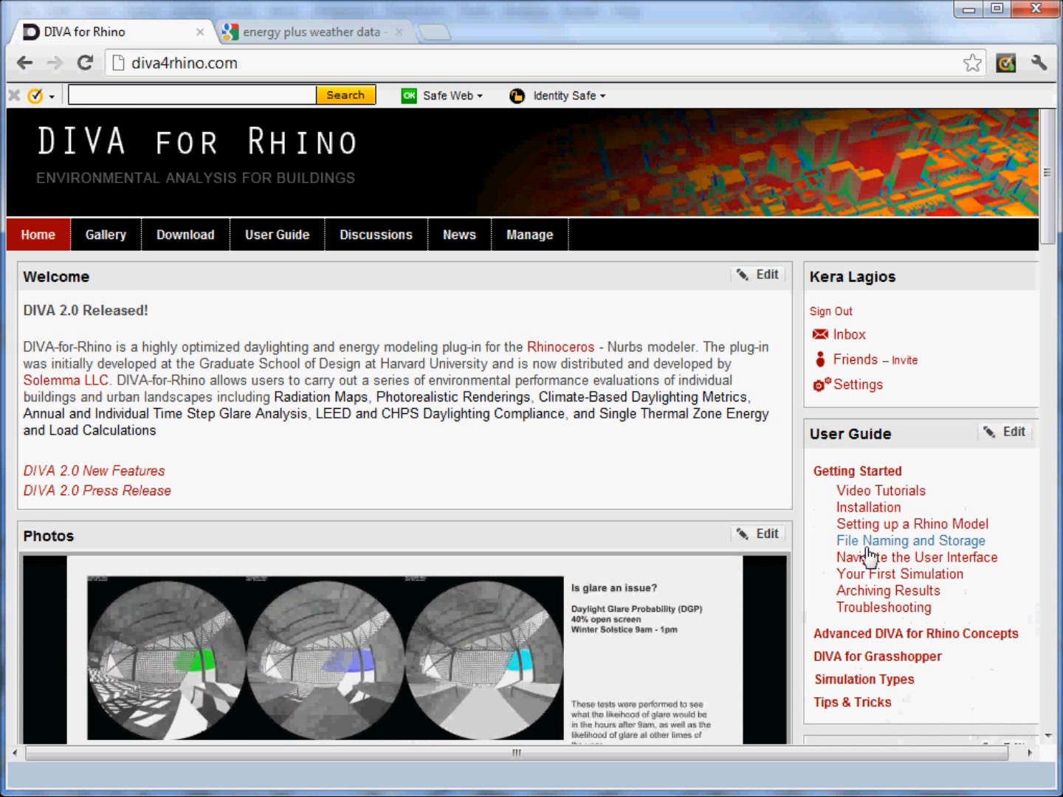
left_click(864, 575)
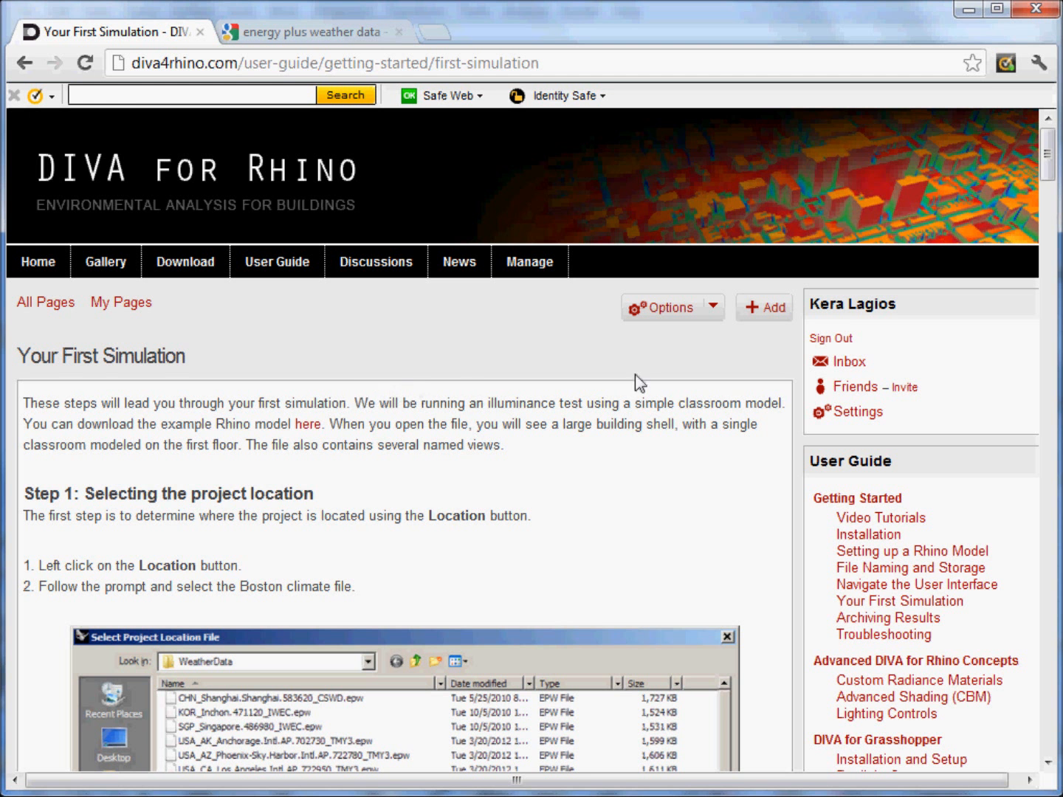
left_click(966, 10)
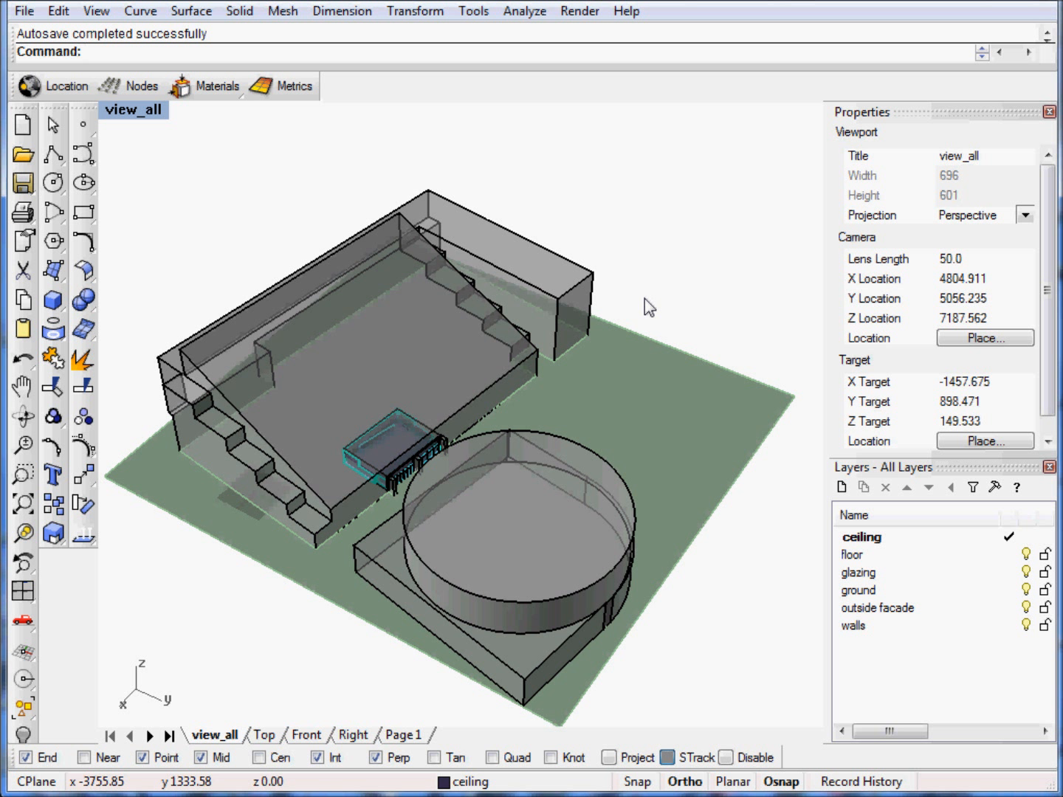
- Inspect the outside ground surface and a single glass pane in the classroom's window facade by selecting each one
left_click(604, 360)
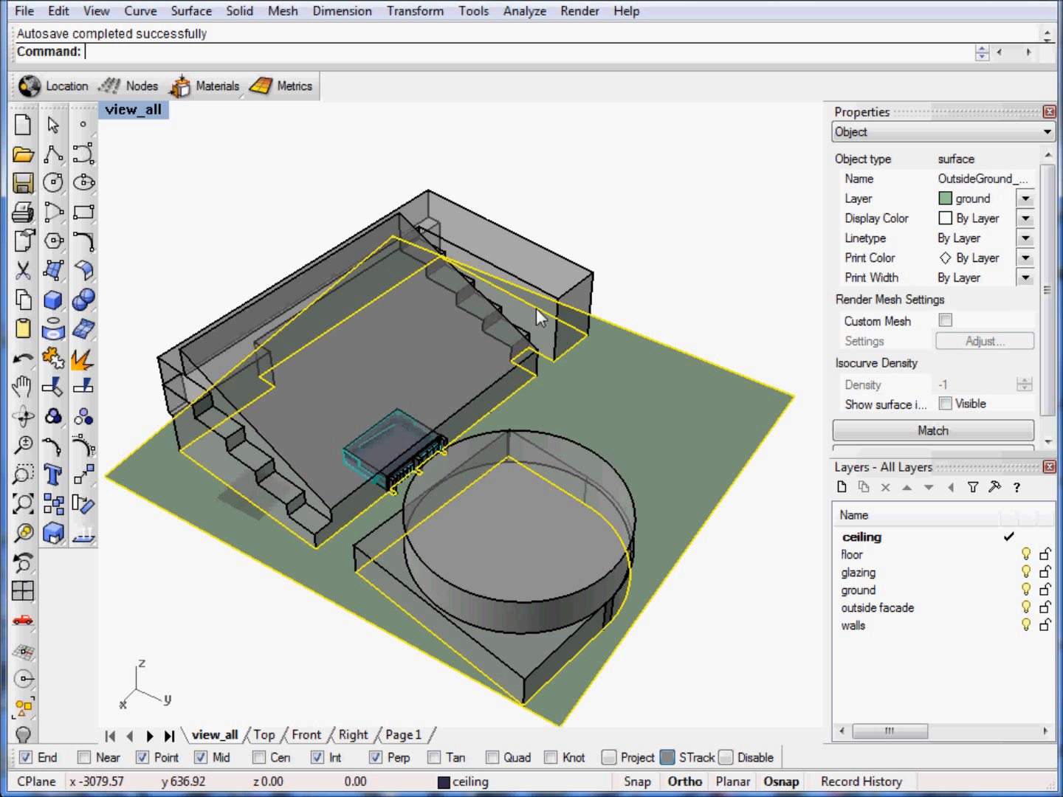
left_click(667, 263)
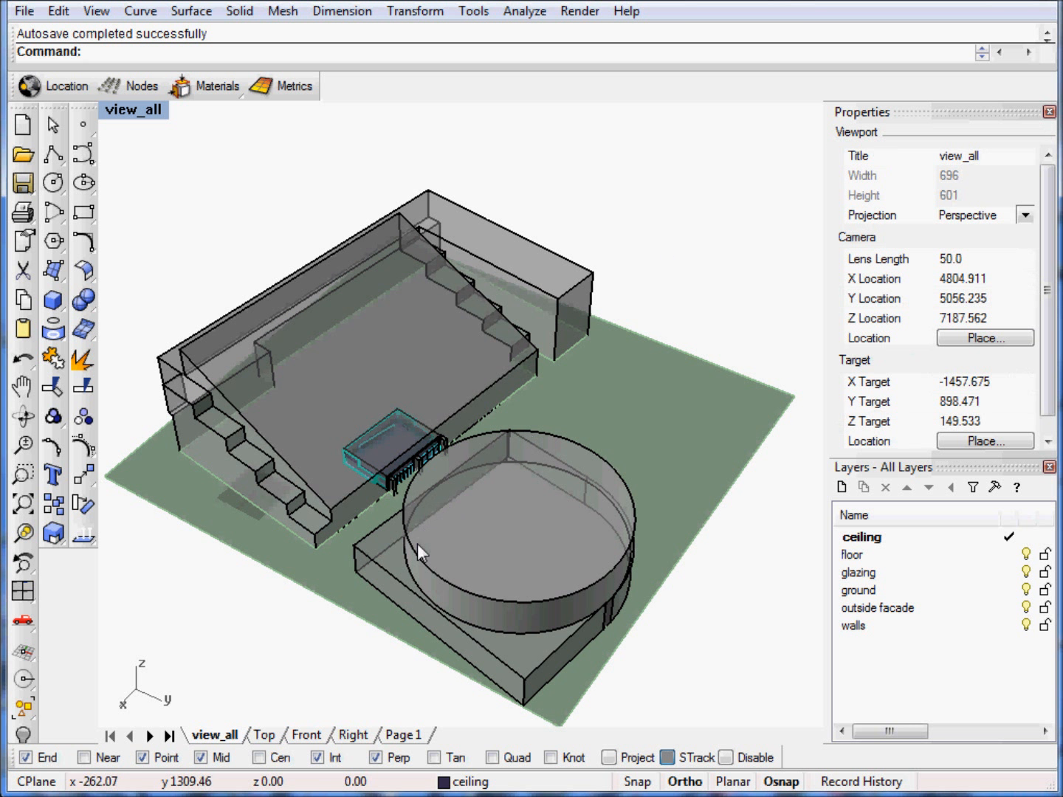
right_click_drag(401, 506, 395, 489)
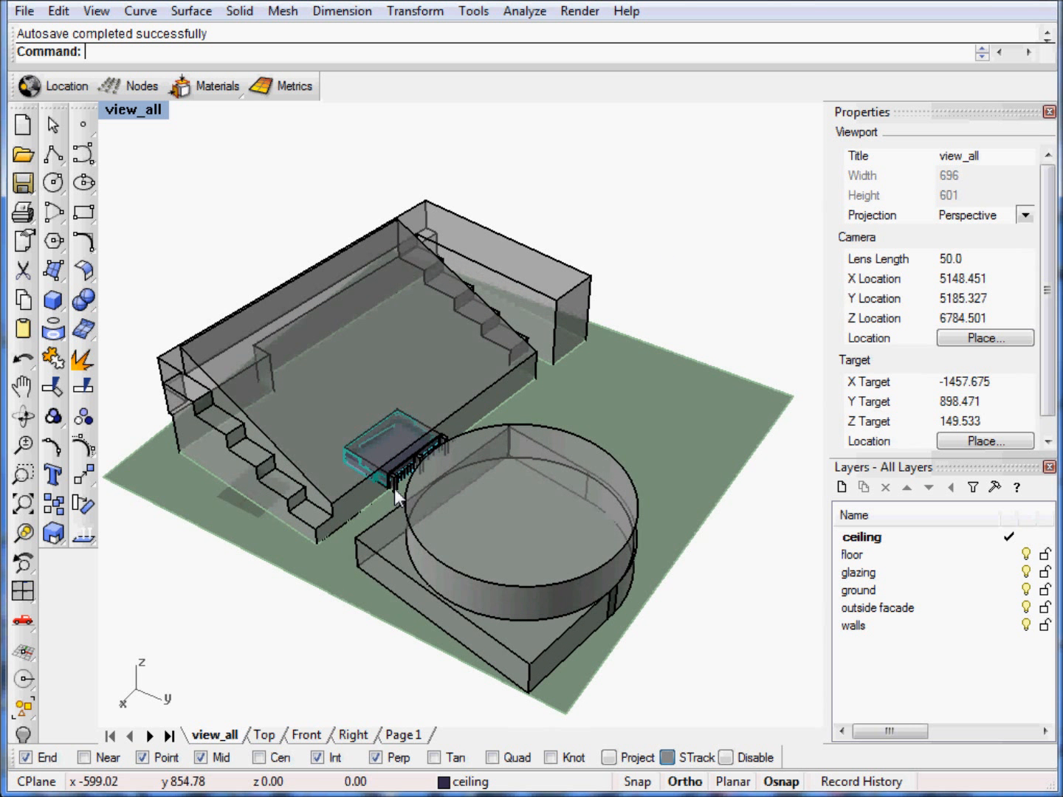
scroll(395, 488, "up", 8)
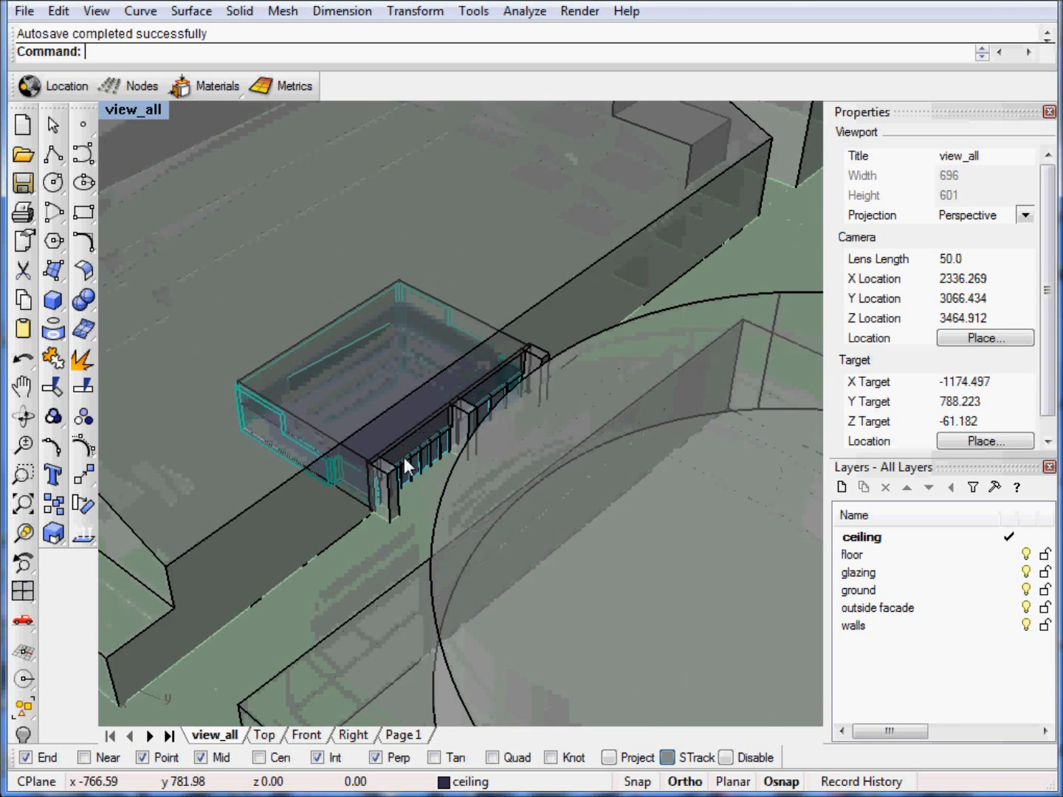
scroll(419, 459, "up", 3)
right_click_drag(406, 446, 404, 408)
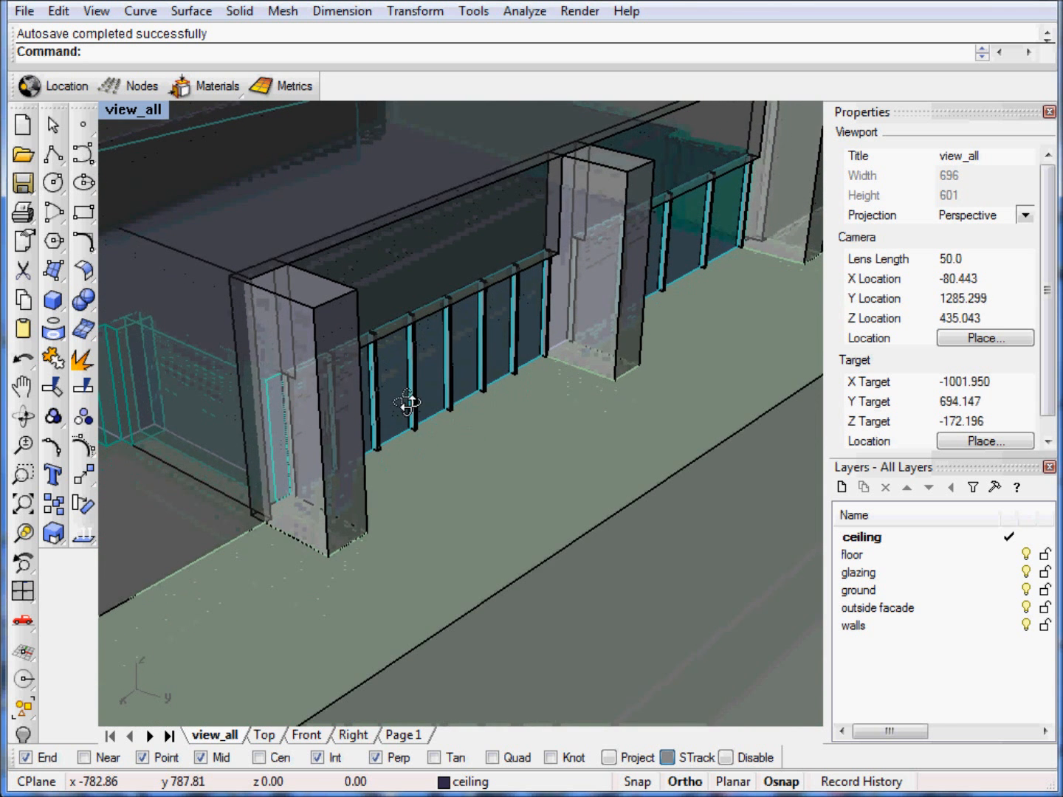
scroll(430, 337, "up", 3)
scroll(429, 337, "up", 2)
left_click(428, 337)
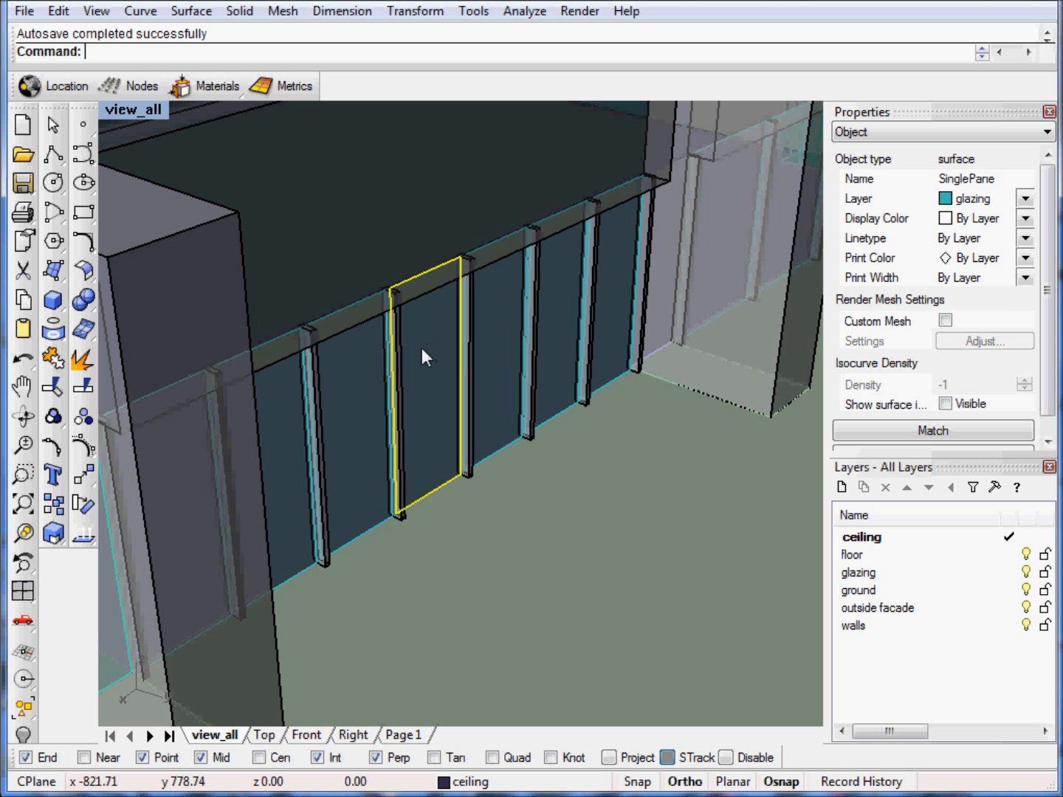
right_click_drag(446, 431, 389, 435)
scroll(389, 435, "down", 5)
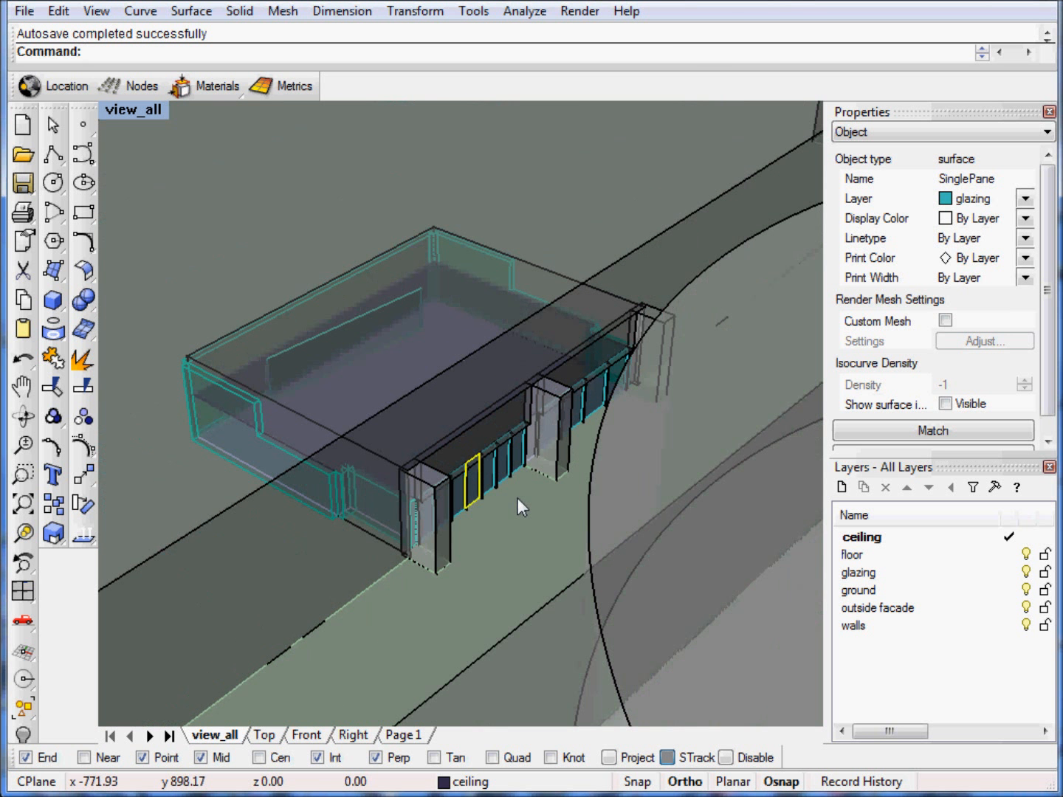
- Set the viewport to the Top view and zoom to the extents of the whole model
left_click(122, 109)
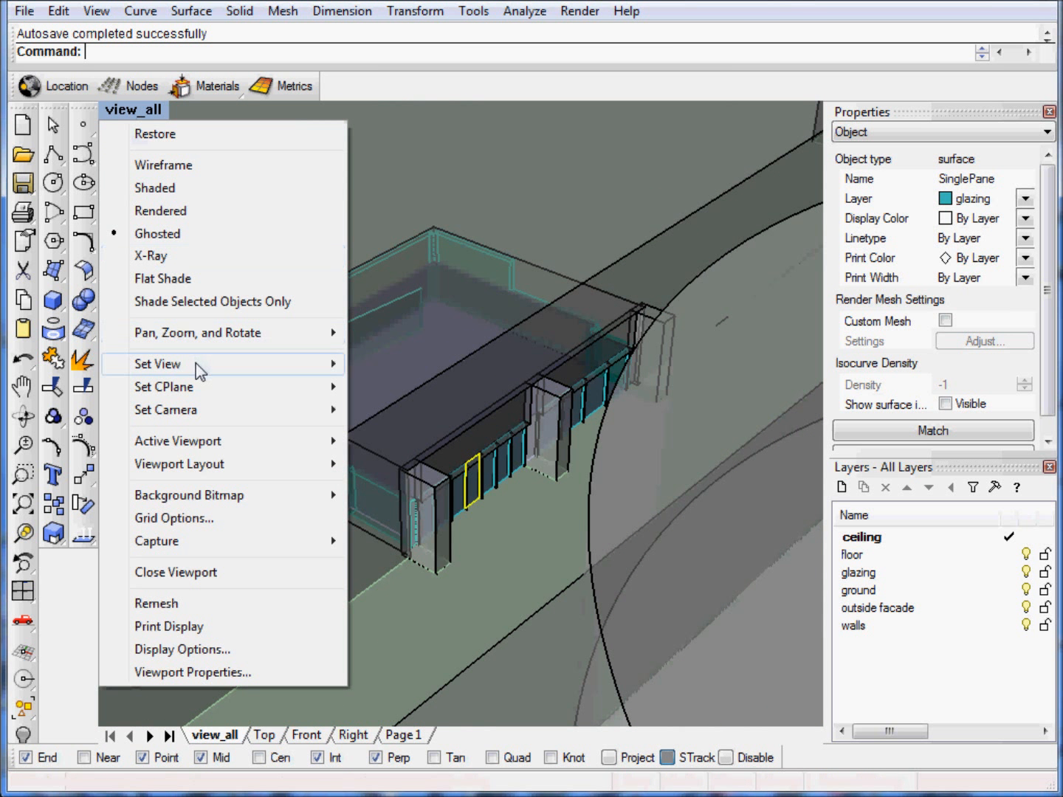
mouse_move(200, 366)
left_click(400, 401)
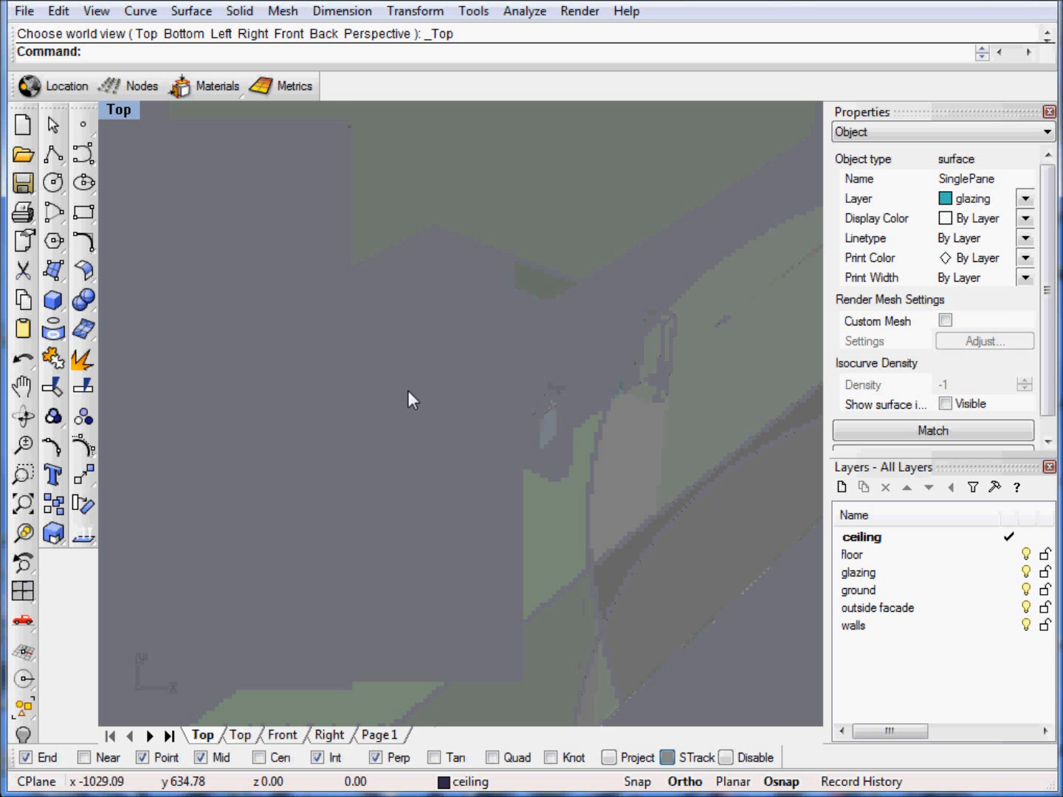
type("z")
key("Return")
type("e")
key("Return")
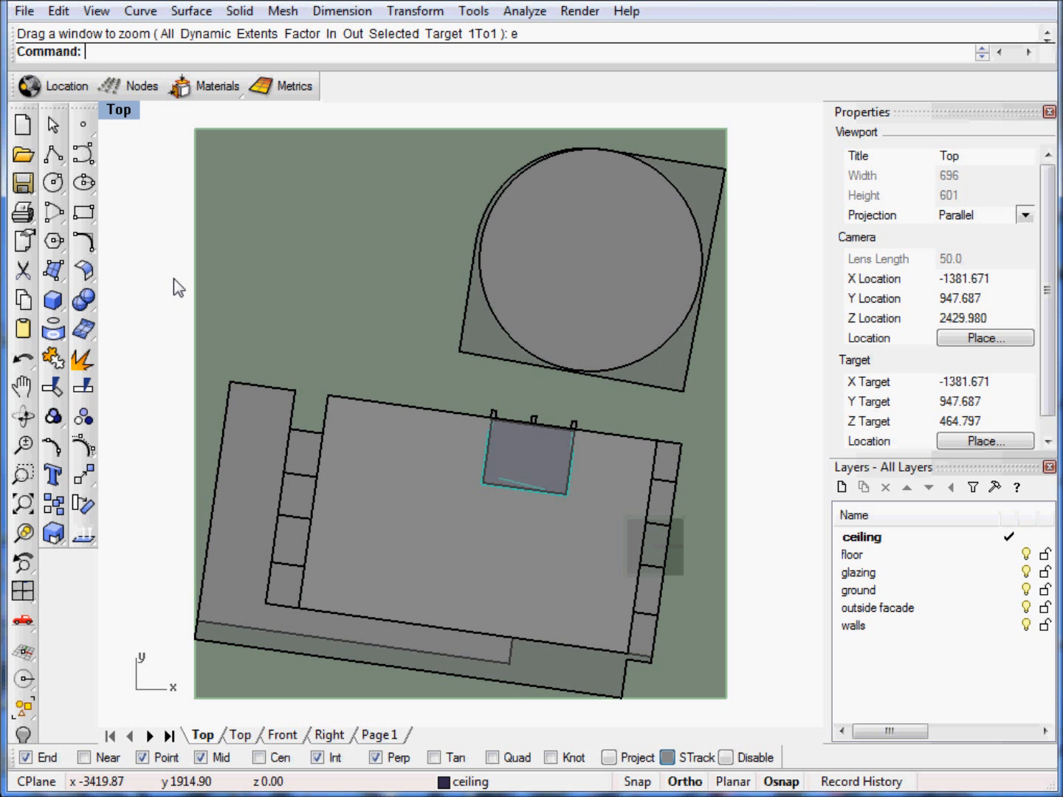
- Set the viewport to the Perspective view and look at the classroom within the building from above
left_click(116, 113)
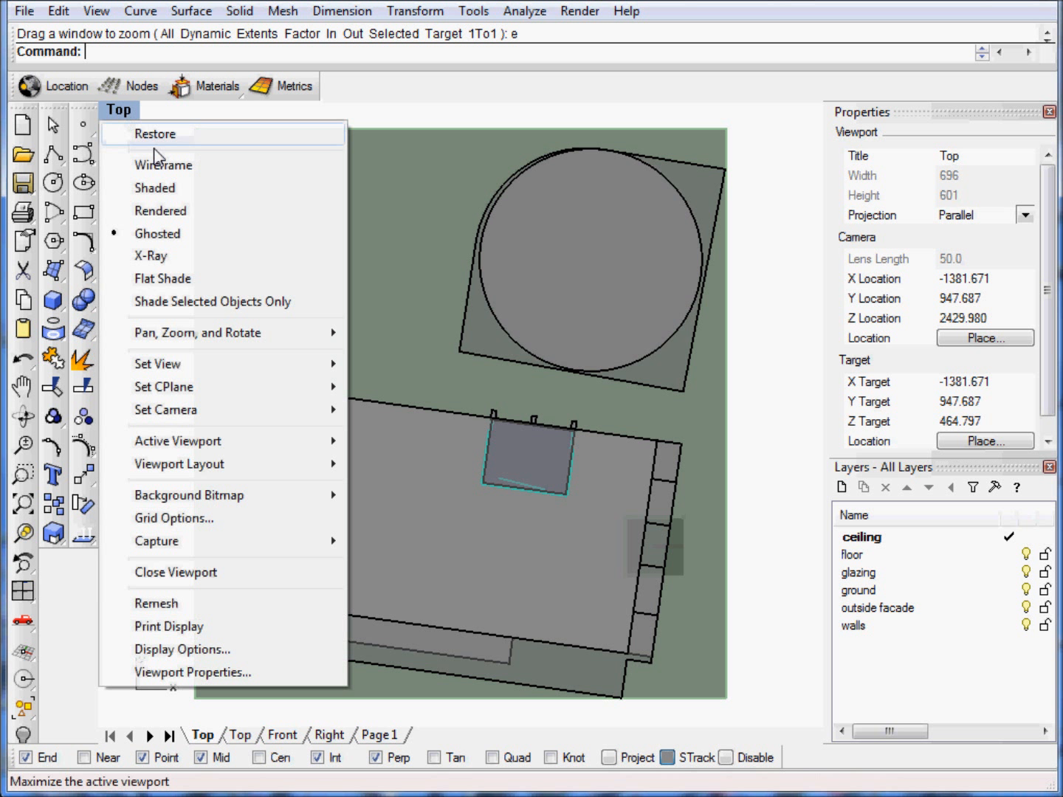
mouse_move(169, 366)
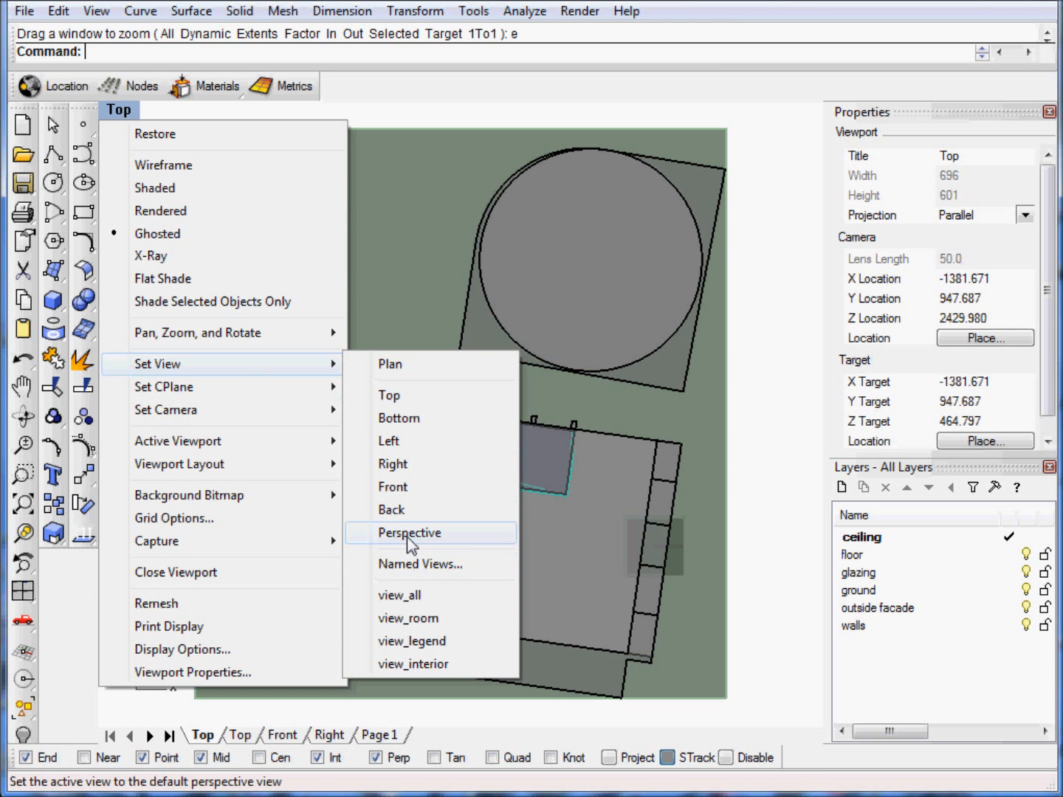
left_click(407, 537)
right_click_drag(528, 517, 280, 513)
scroll(443, 399, "down", 5)
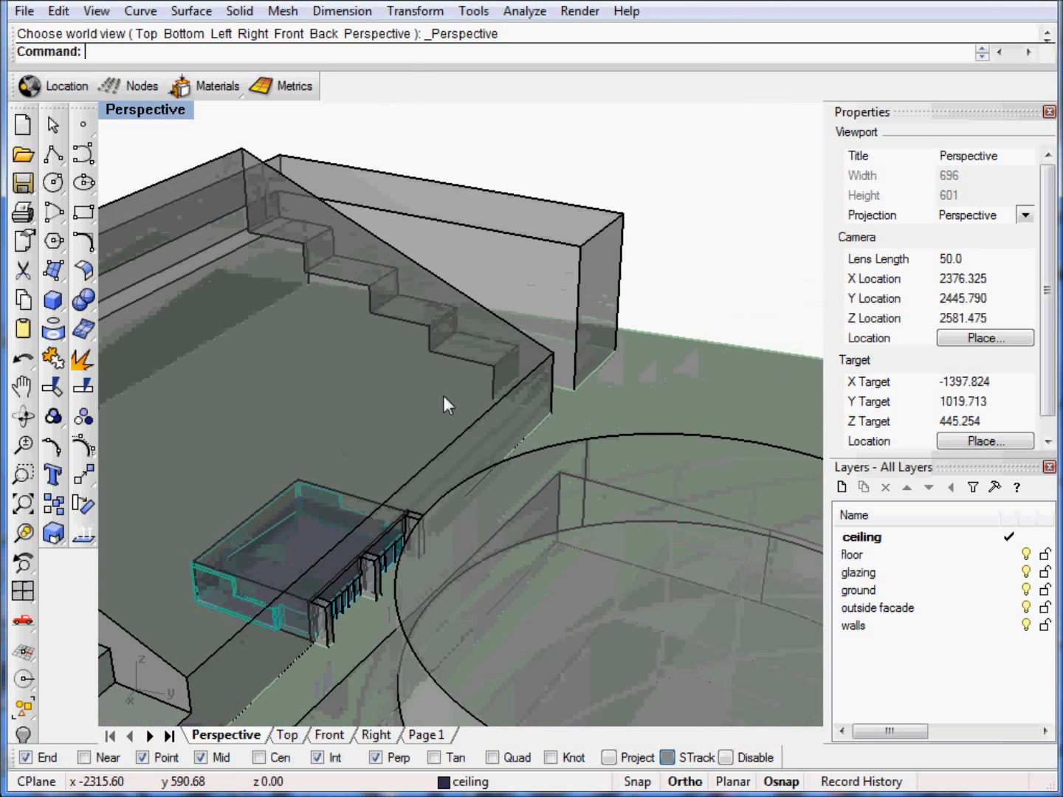
scroll(443, 397, "down", 2)
right_click_drag(396, 541, 376, 526)
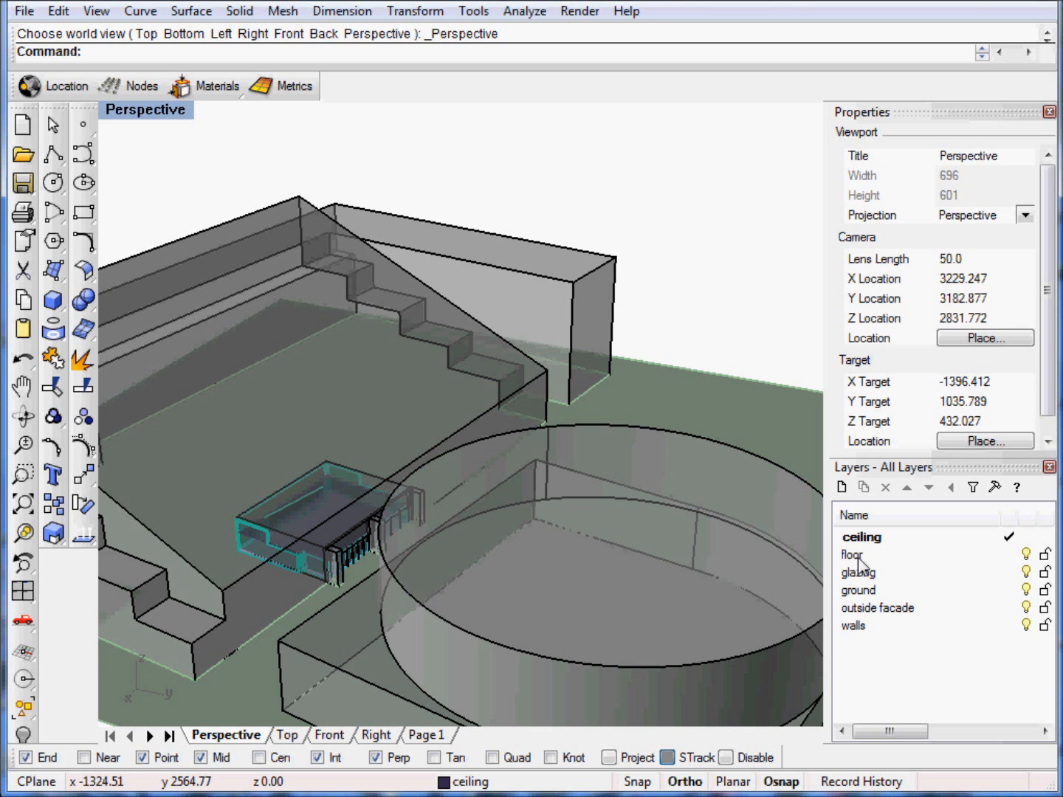
right_click_drag(516, 539, 363, 645)
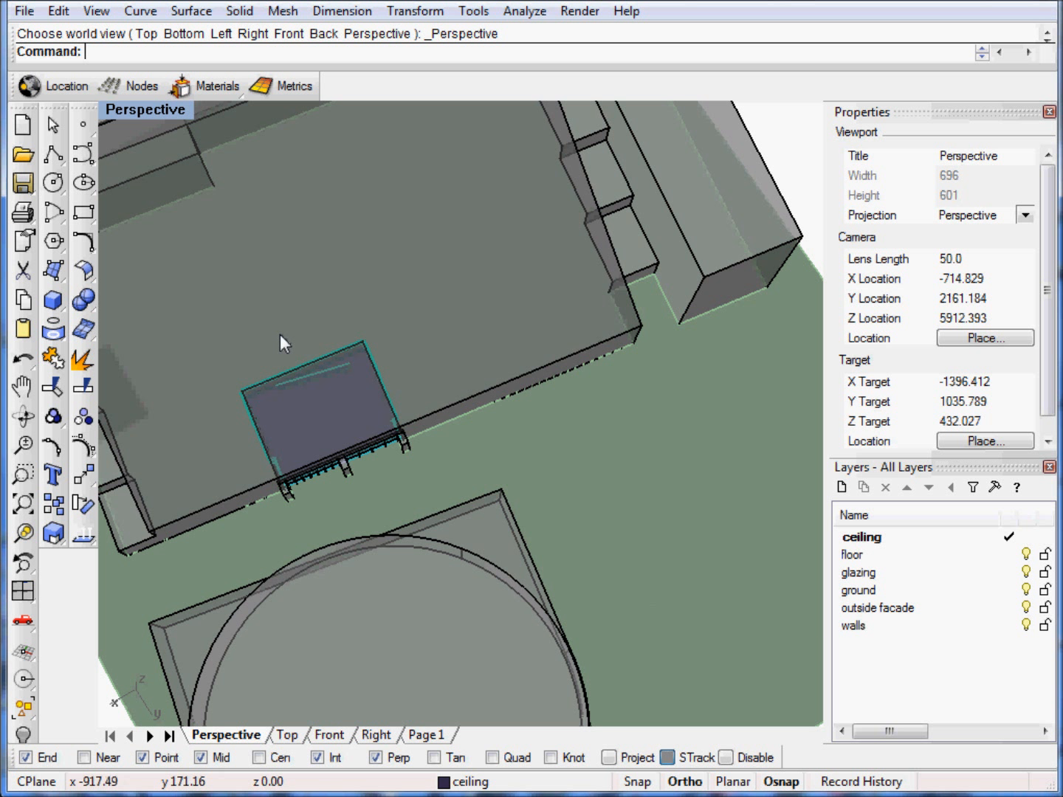
- Set the DIVA project location with the weather file USA_MA_Boston-Logan.Intl.AP.725090_TMY3.epw from the WeatherData folder
left_click(68, 92)
left_click_drag(535, 189, 436, 175)
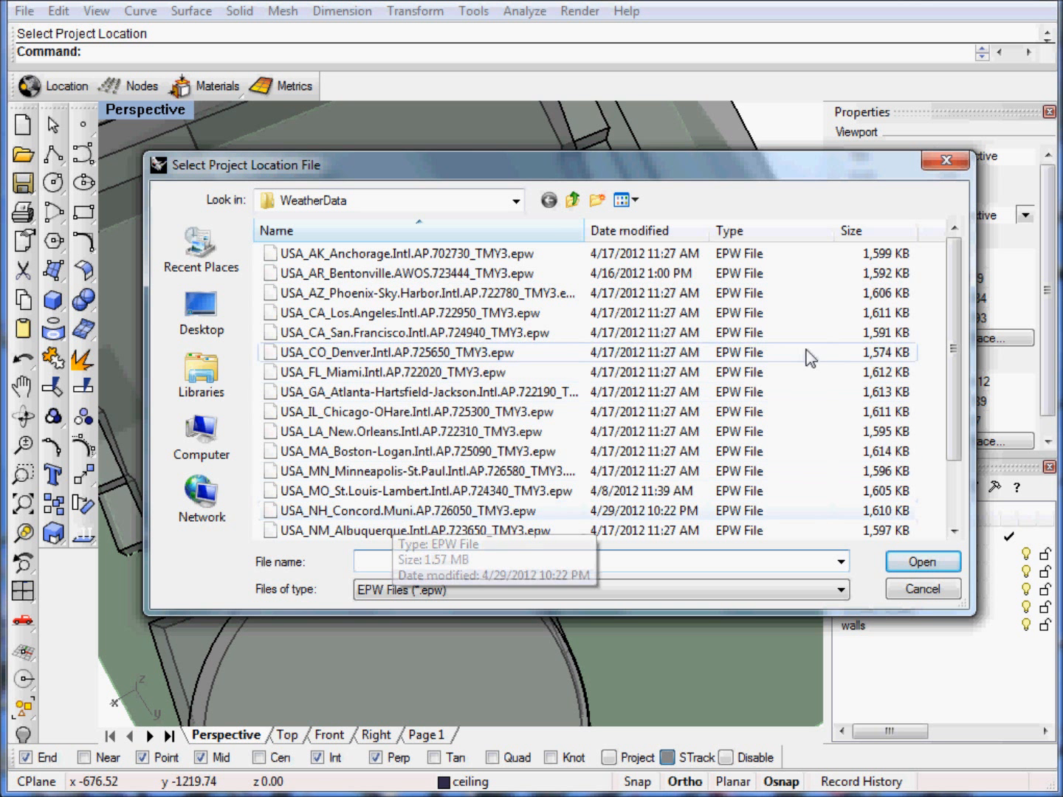
left_click_drag(960, 311, 956, 375)
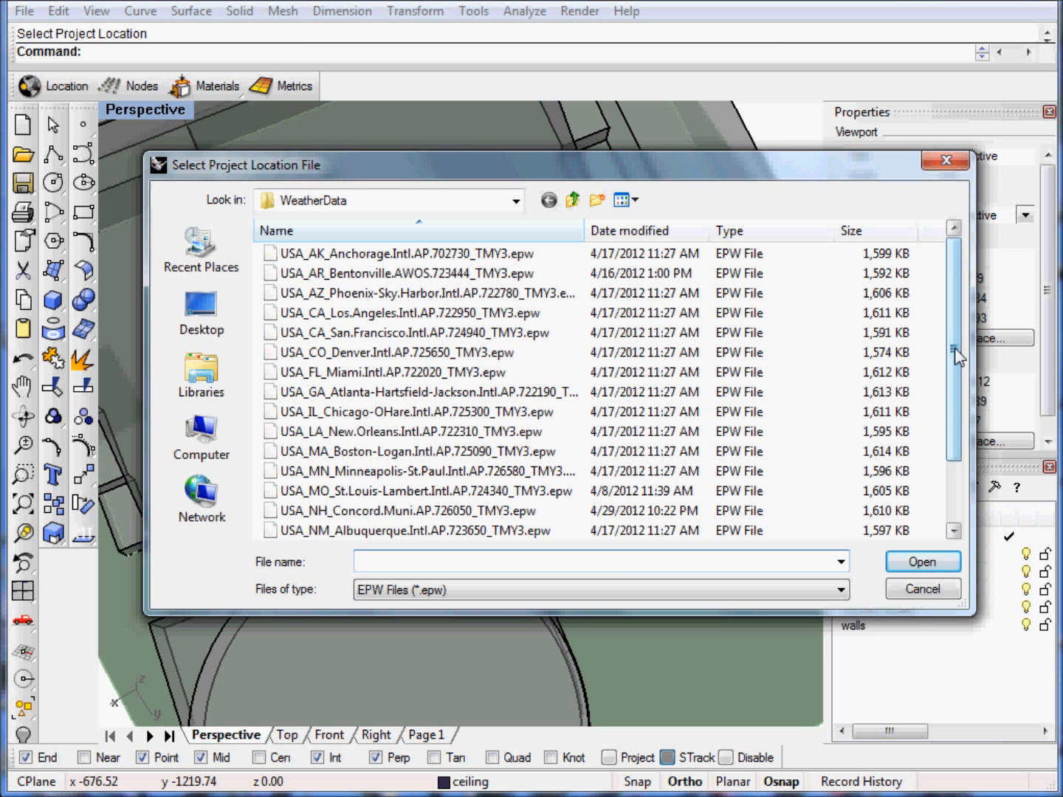
scroll(960, 376, "down", 1)
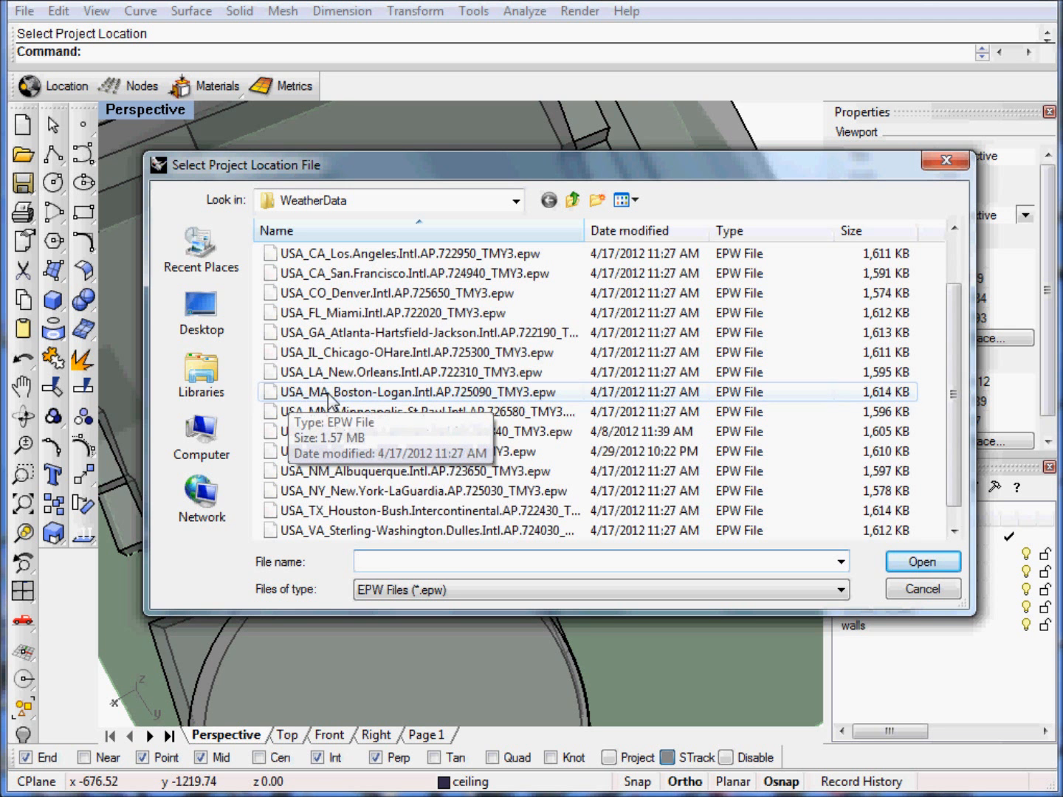
left_click(365, 392)
left_click(920, 564)
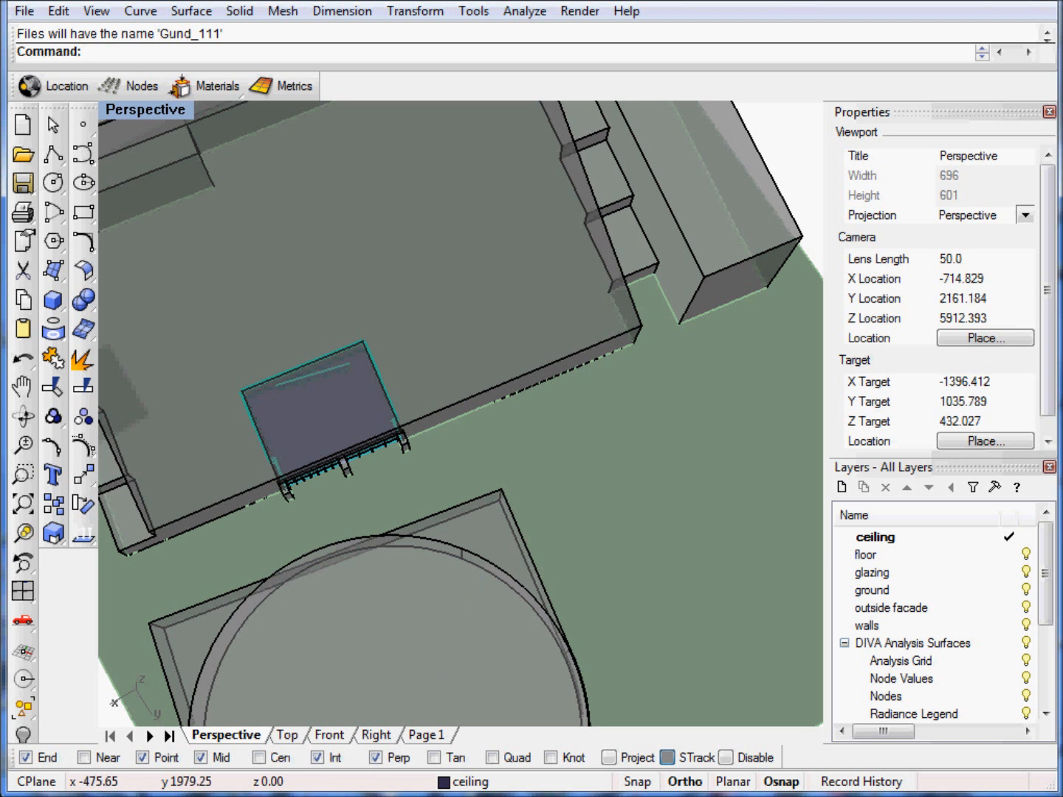
right_click_drag(426, 509, 519, 403)
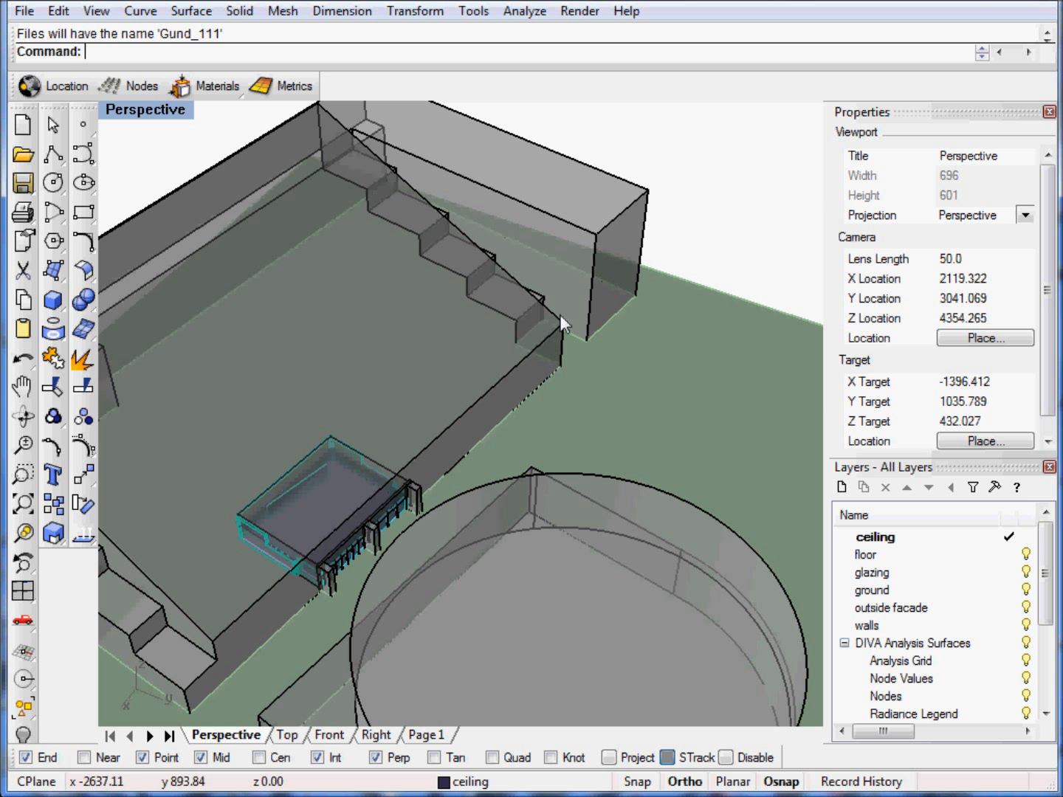
- Switch to the browser and open the EnergyPlus Weather Data page from the "energy plus weather data" search results
key("alt+Tab")
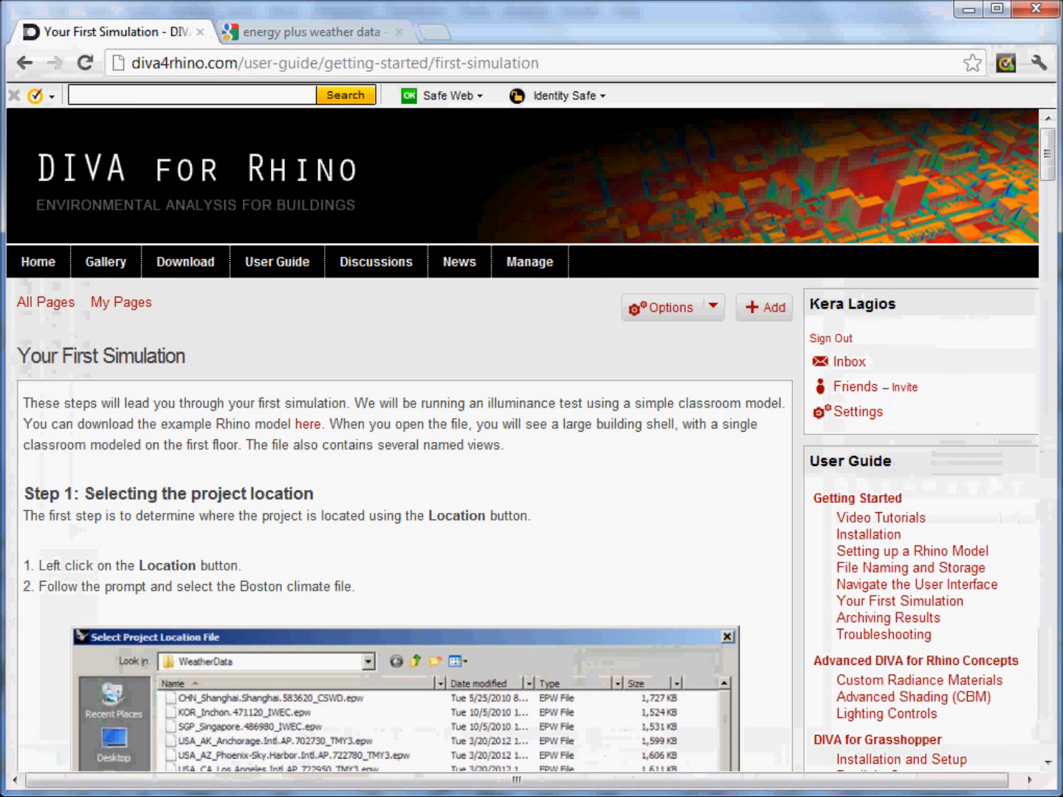
left_click_drag(515, 24, 515, 20)
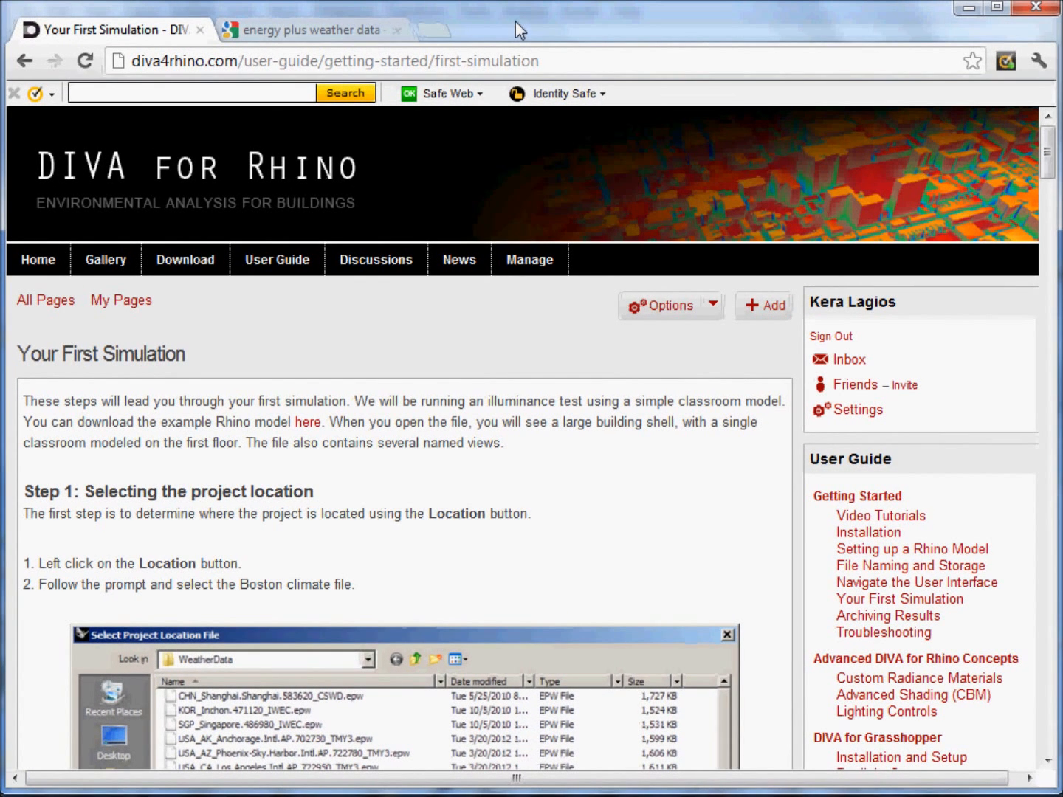
left_click(322, 31)
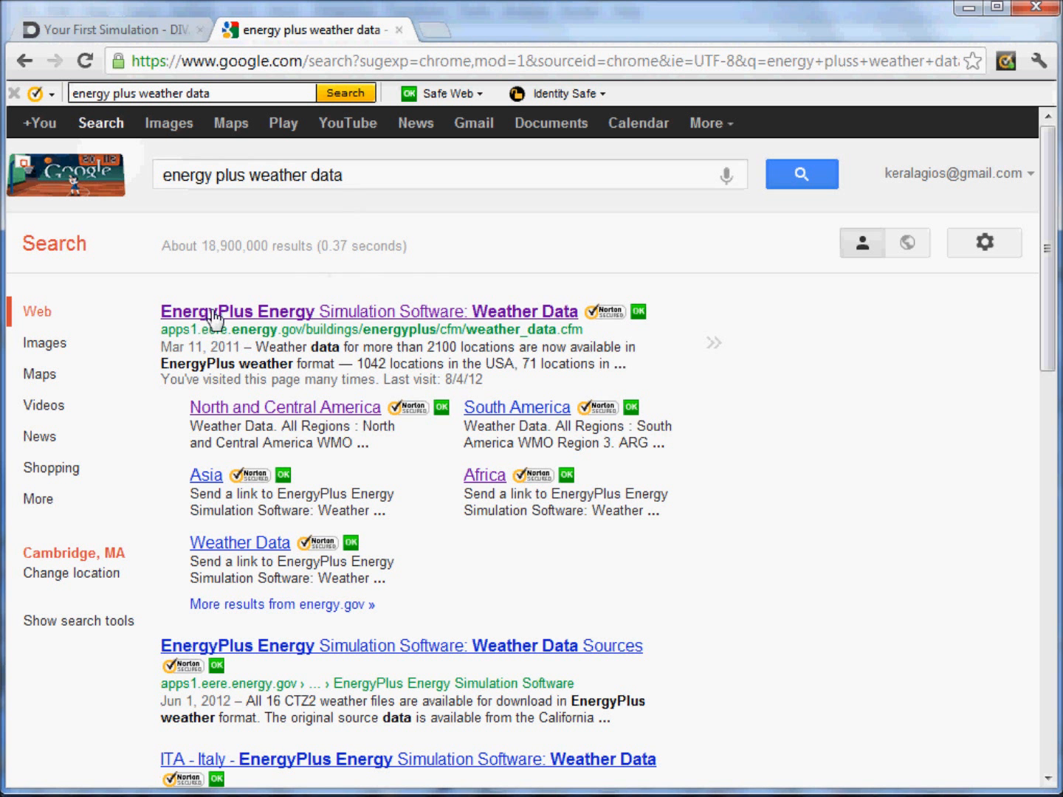
left_click(247, 314)
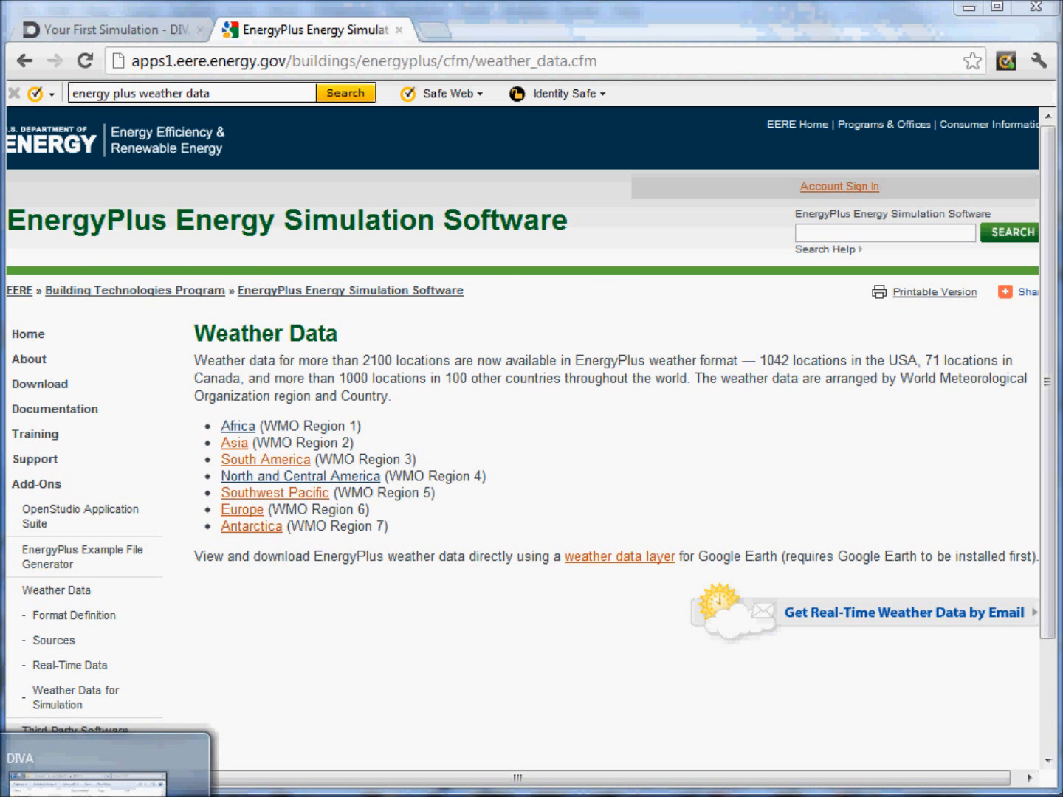
- Switch to the file explorer and open the WeatherData folder inside C:\DIVA
left_click(102, 776)
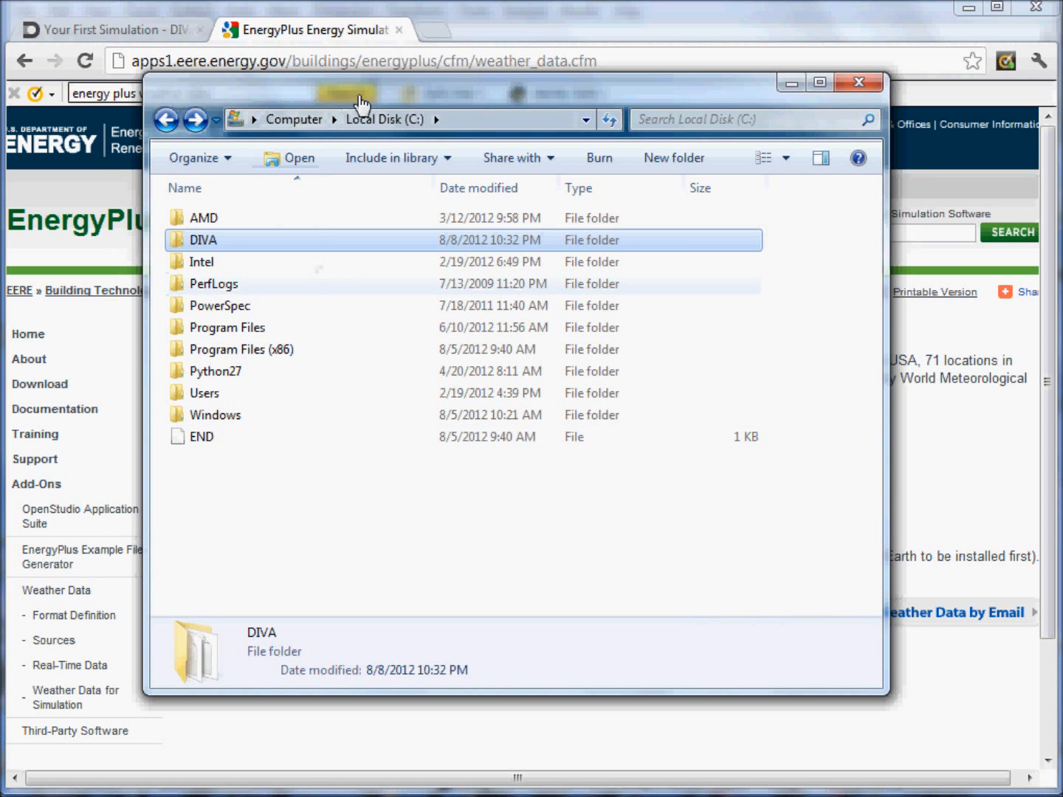
left_click_drag(362, 91, 403, 105)
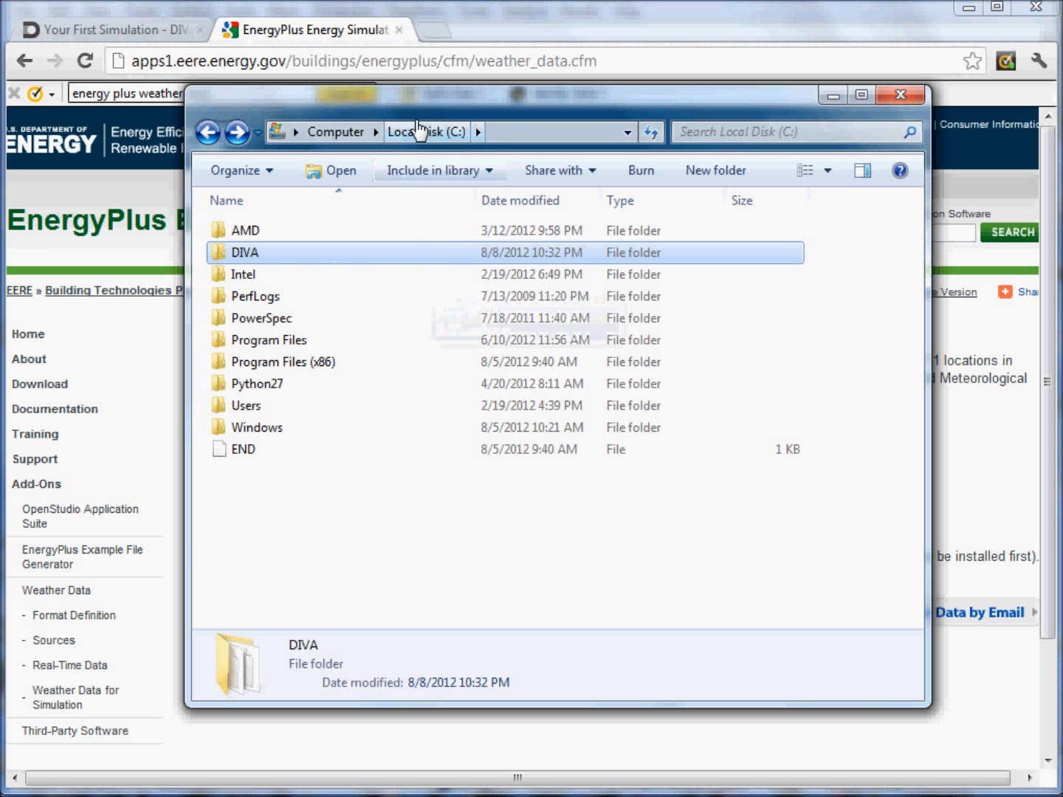
double_click(249, 255)
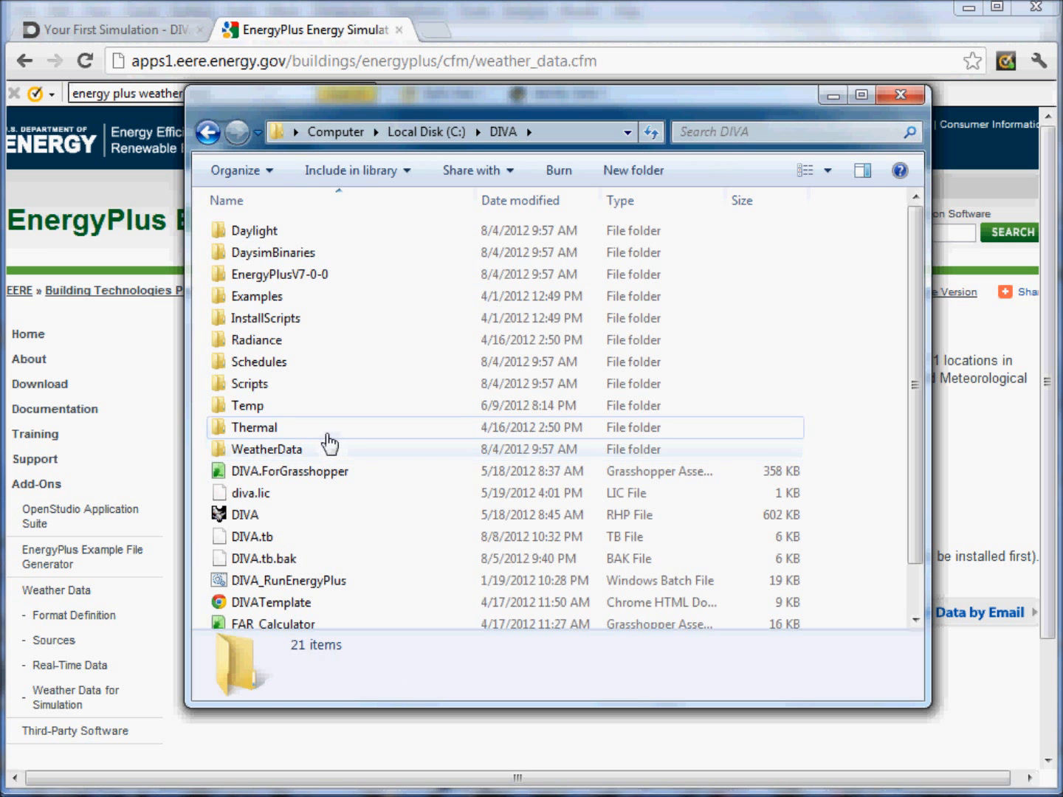
double_click(266, 449)
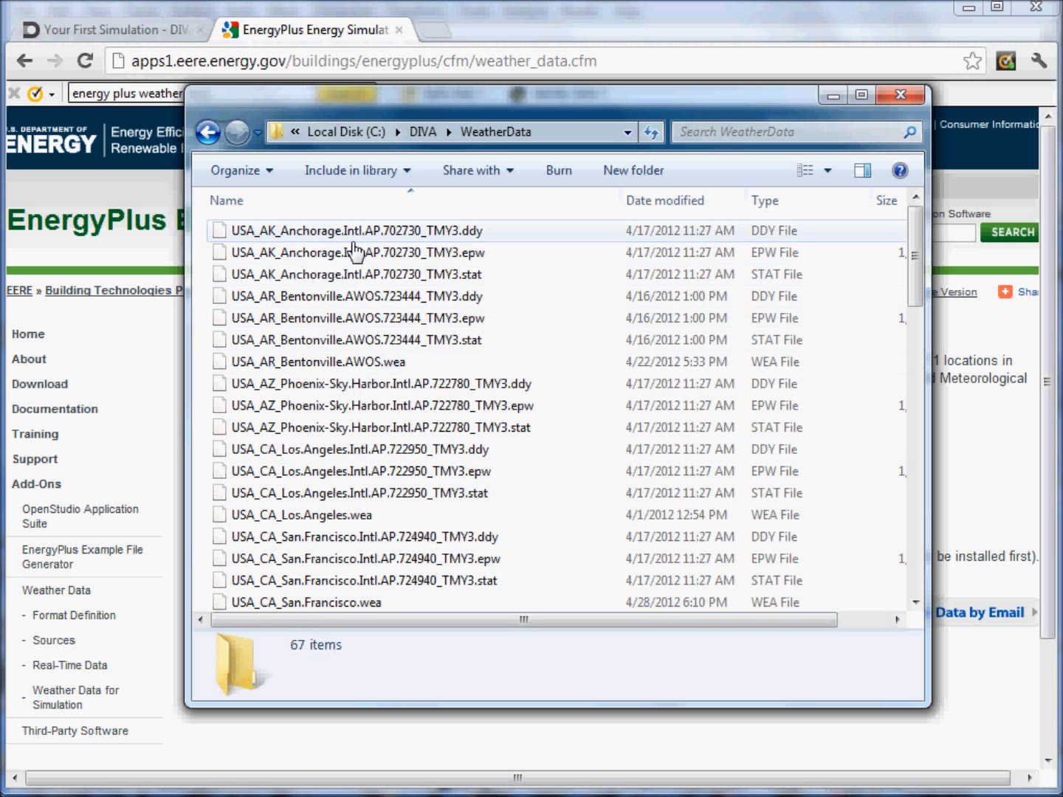
- Return to Rhino and enlarge the layer list to examine the DIVA Analysis Surfaces and DIVA Thermal layers
left_click(832, 97)
left_click(969, 9)
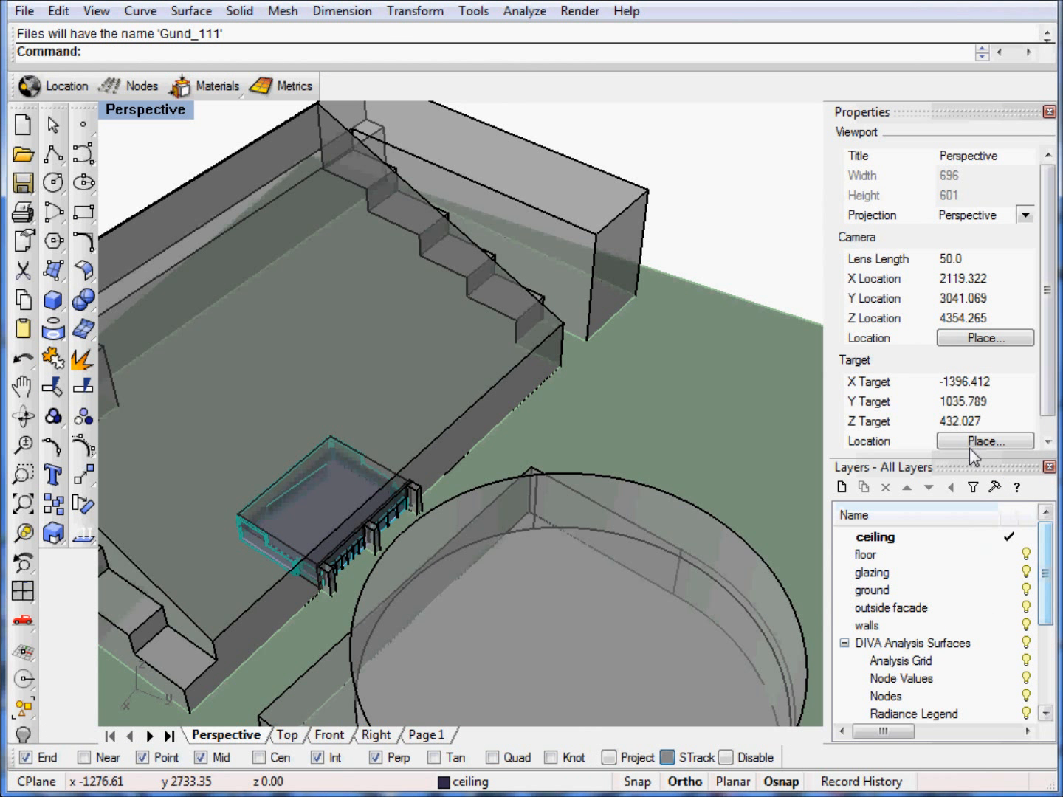
left_click_drag(970, 452, 973, 362)
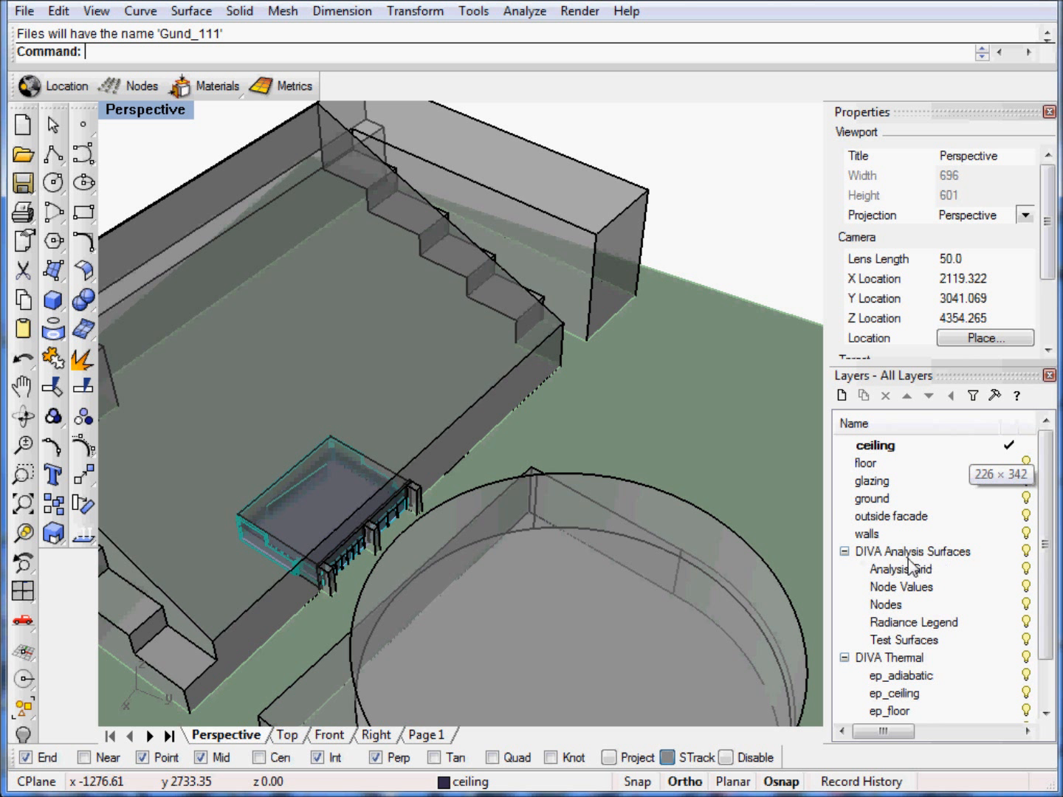
scroll(1048, 641, "down", 1)
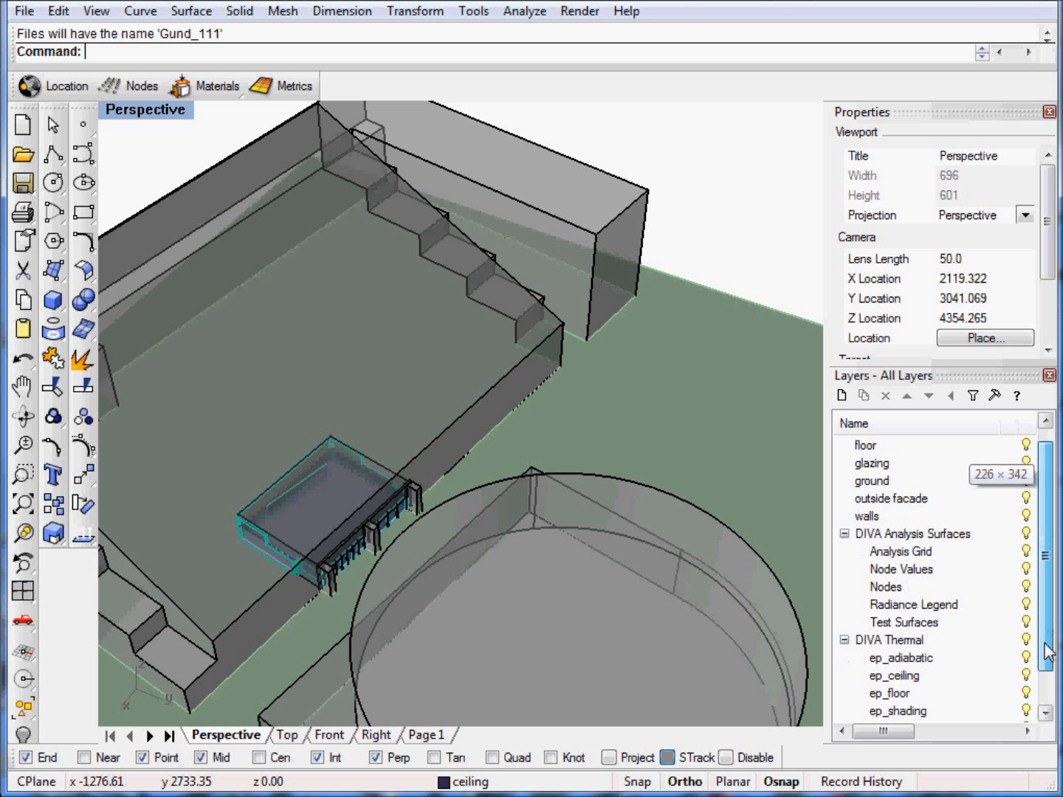
scroll(1048, 652, "down", 2)
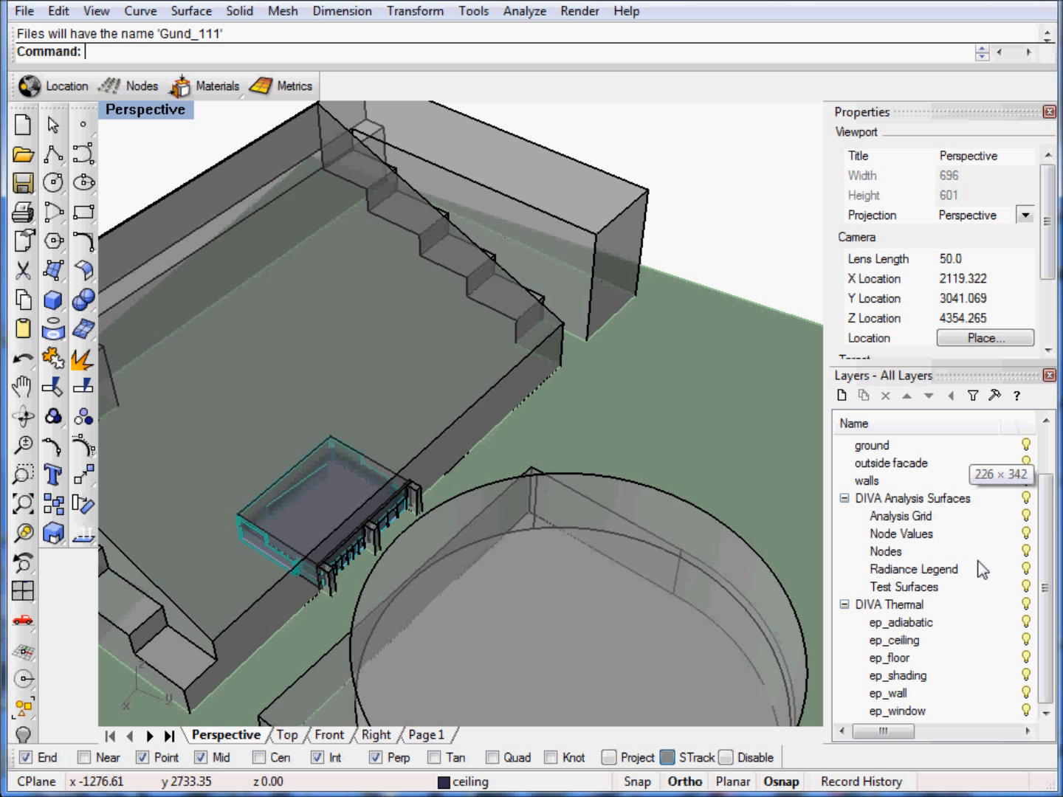
- Collapse the DIVA Thermal layer group and select the DIVA Analysis Surfaces parent layer
left_click(844, 605)
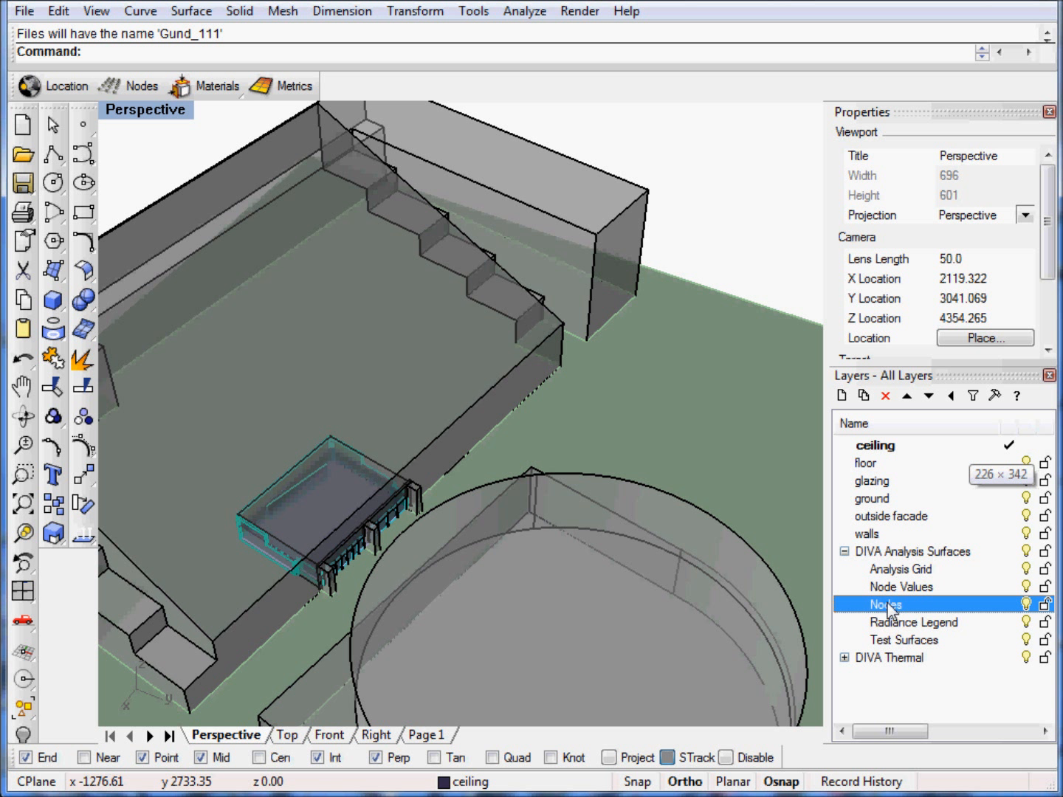
left_click(913, 555)
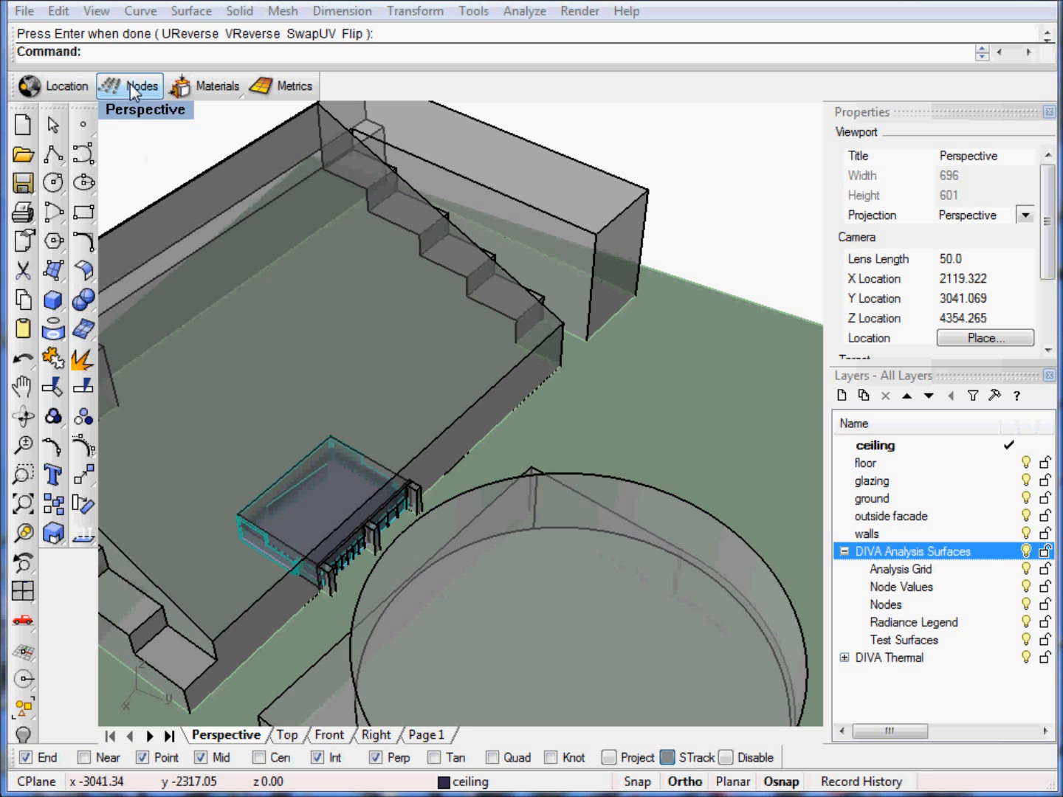
- Generate DIVA analysis nodes on the classroom's generic floor surface, offset 30 units with a grid spacing of 15 units
scroll(280, 573, "up", 6)
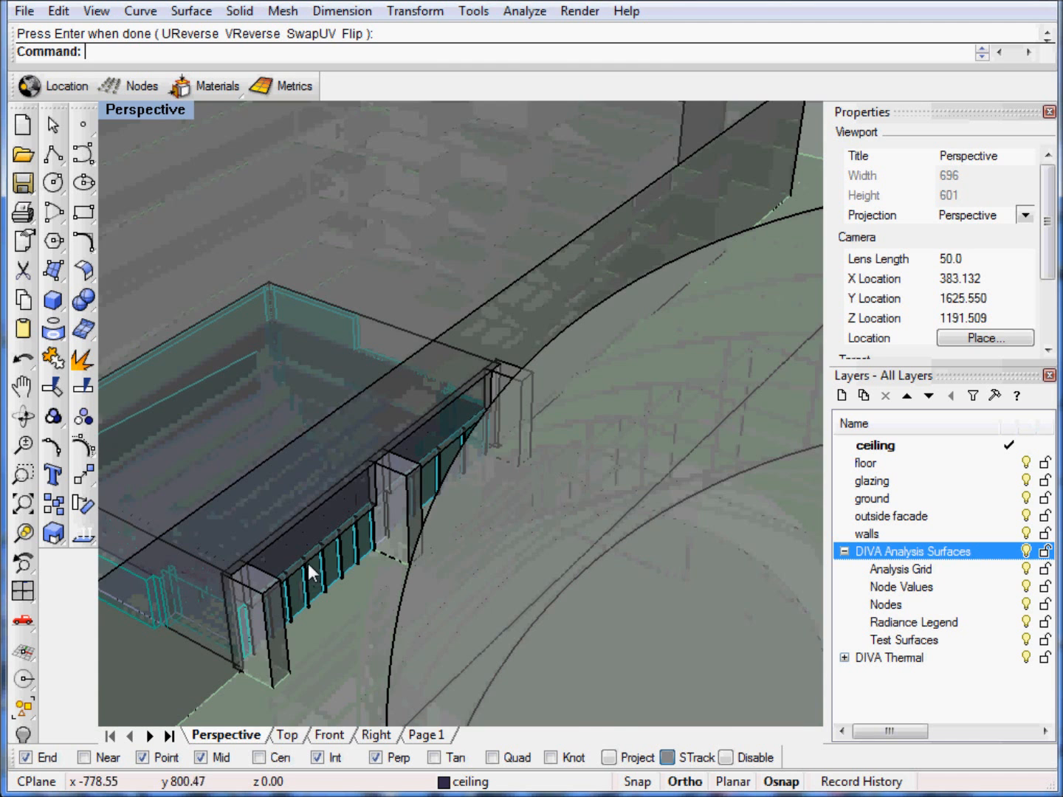
scroll(555, 507, "down", 3)
scroll(395, 536, "up", 6)
mouse_move(568, 509)
right_mouse_down()
mouse_move(586, 472)
mouse_move(639, 477)
mouse_move(561, 474)
mouse_move(569, 508)
right_mouse_up()
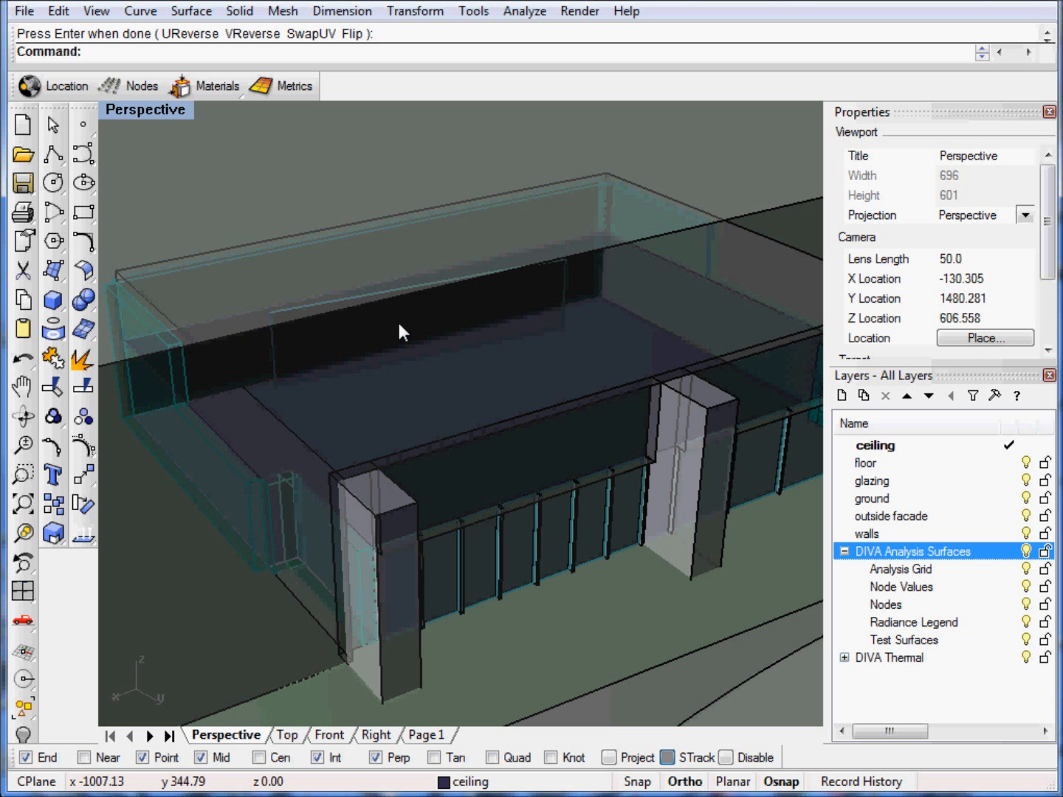
left_click(142, 88)
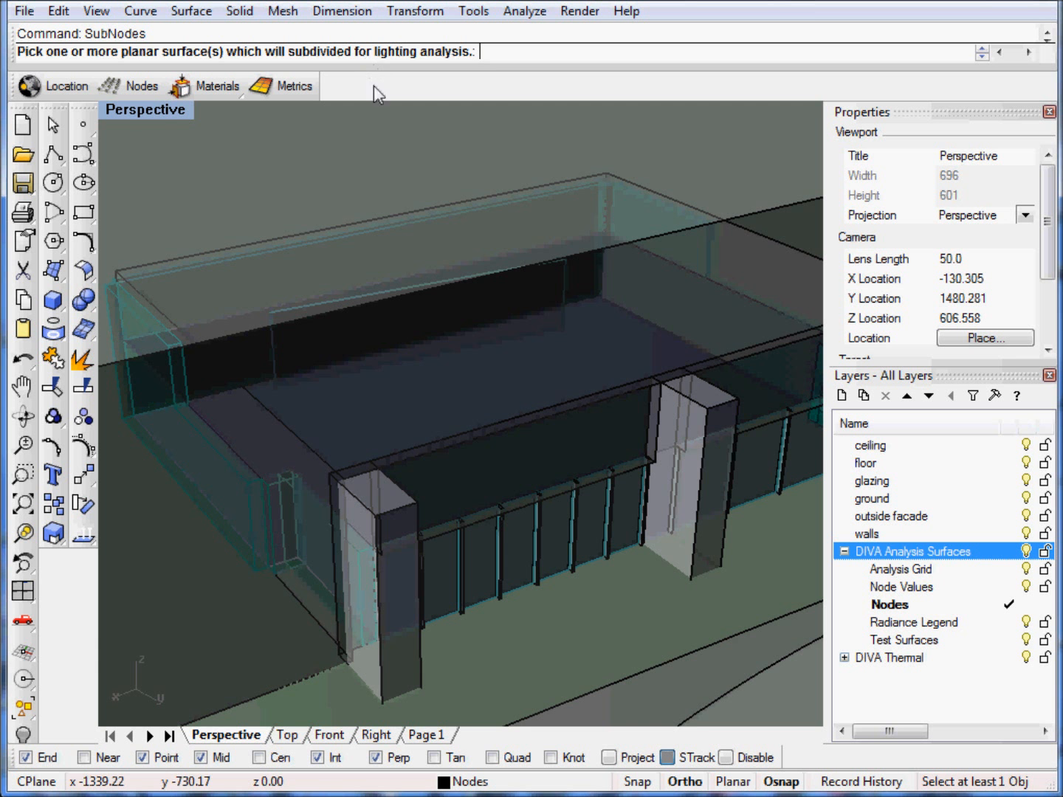
scroll(576, 562, "up", 6)
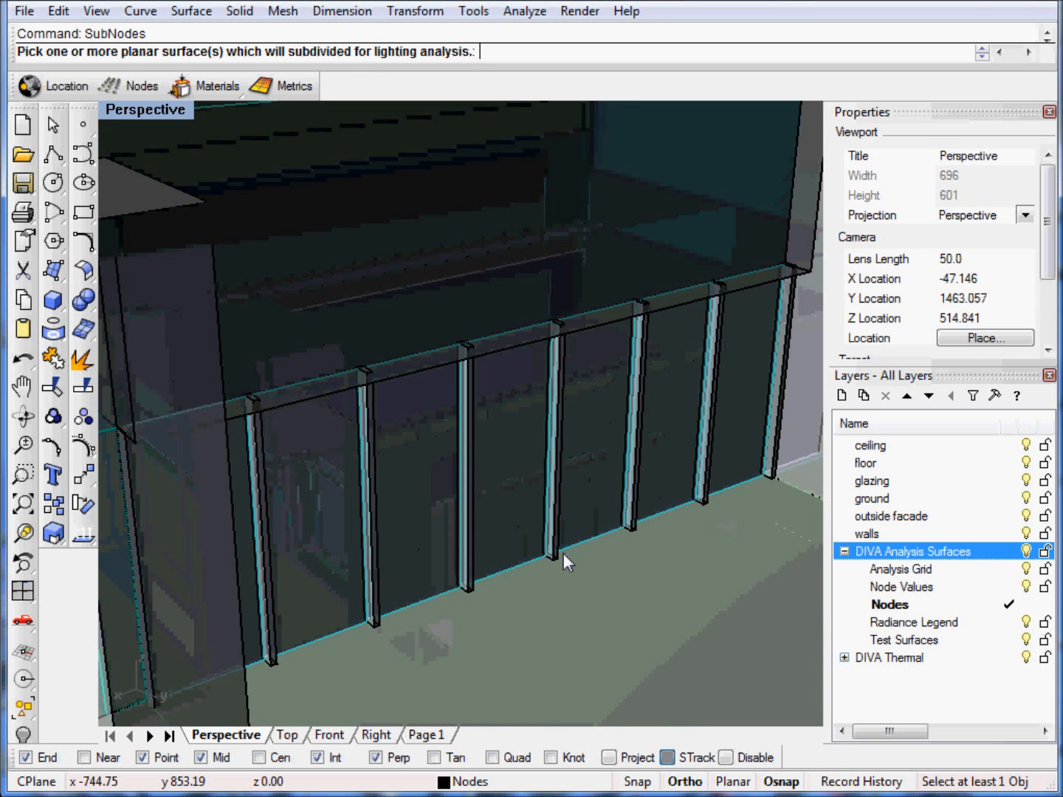
left_click(575, 544)
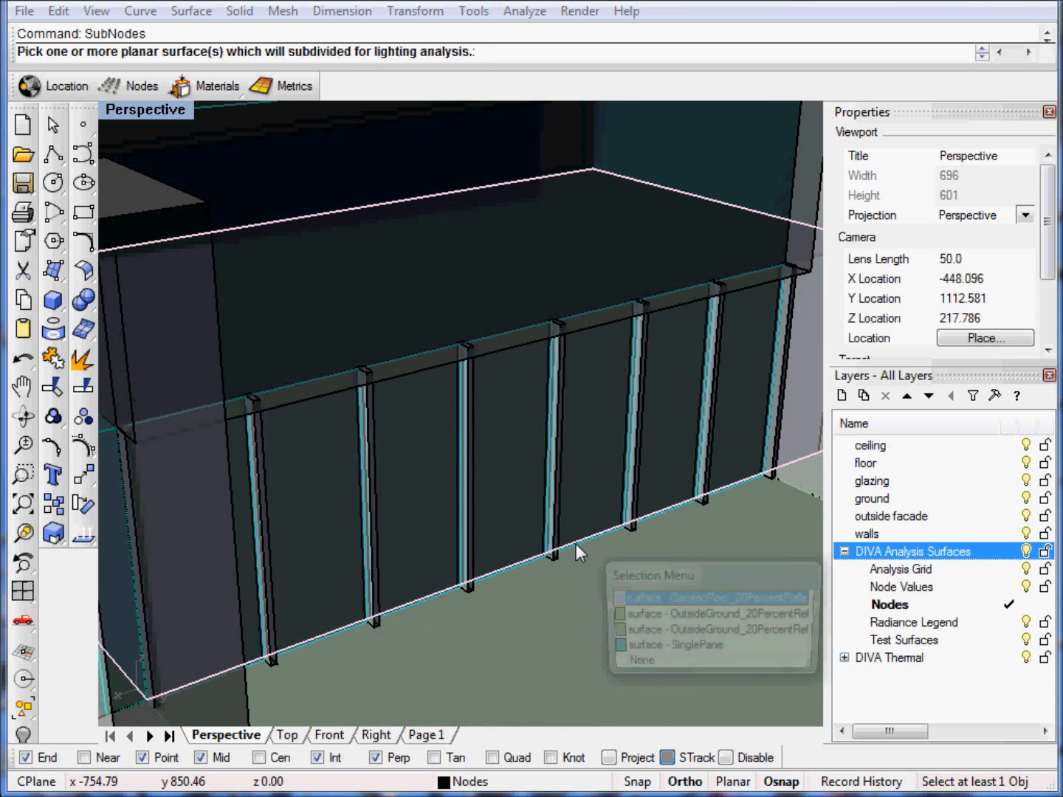
left_click(657, 599)
scroll(593, 543, "down", 5)
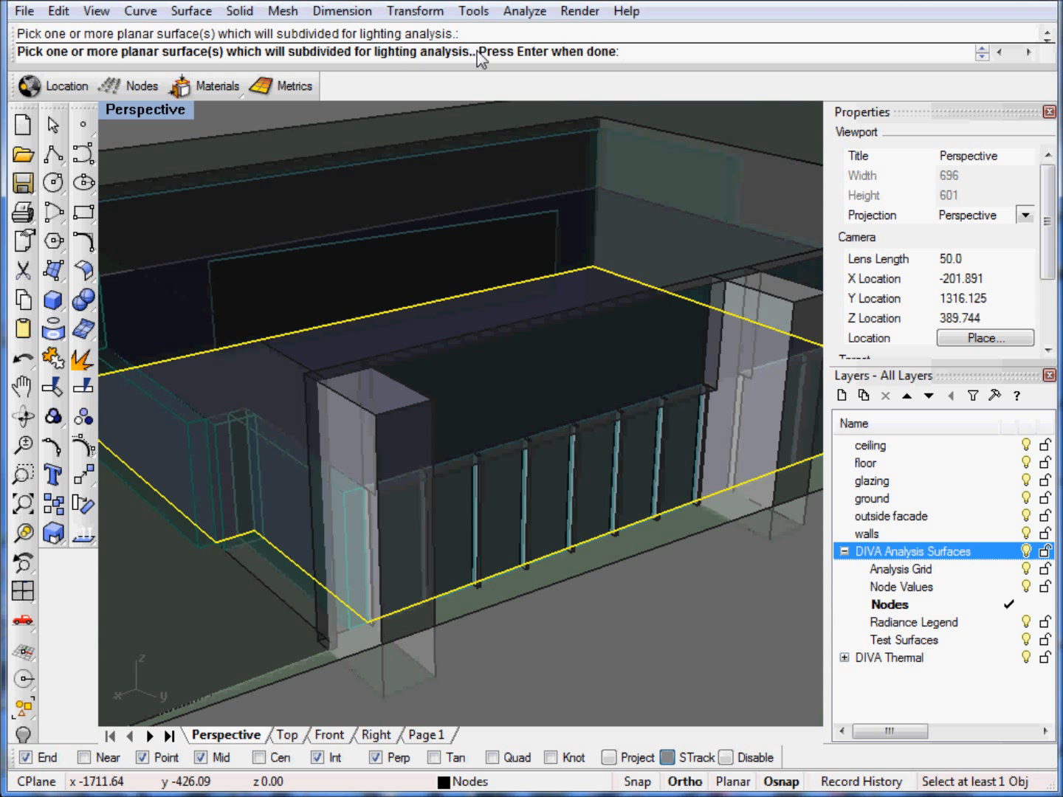
key("Return")
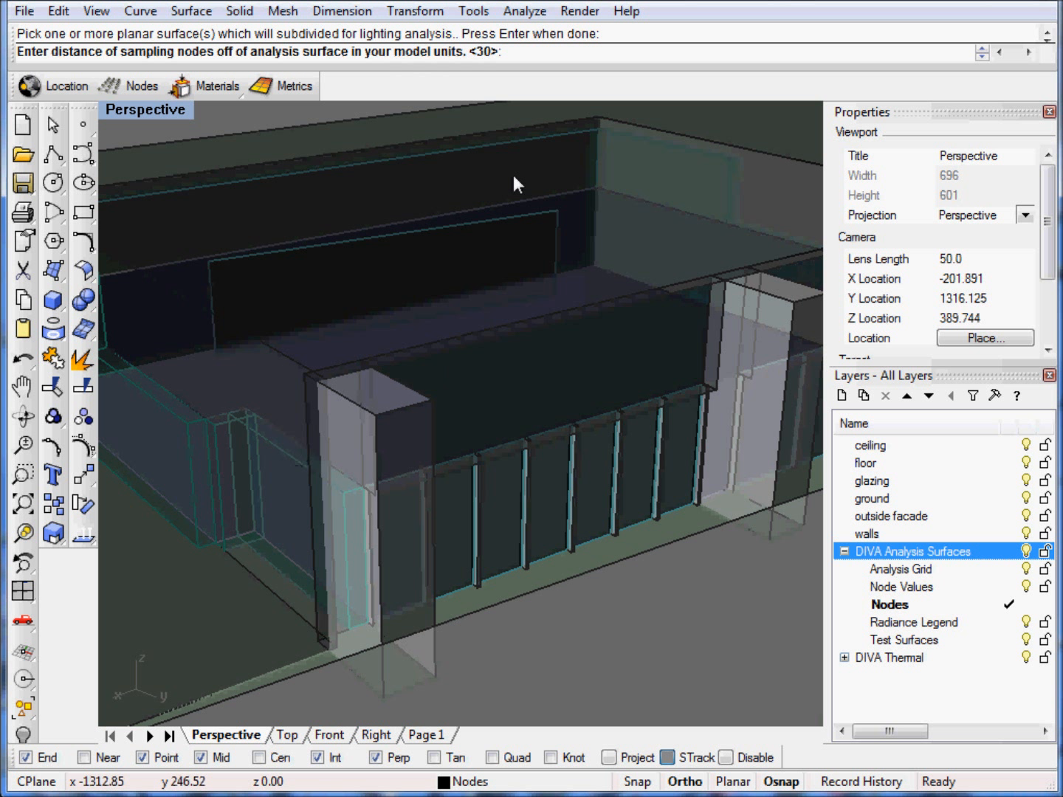
key("Return")
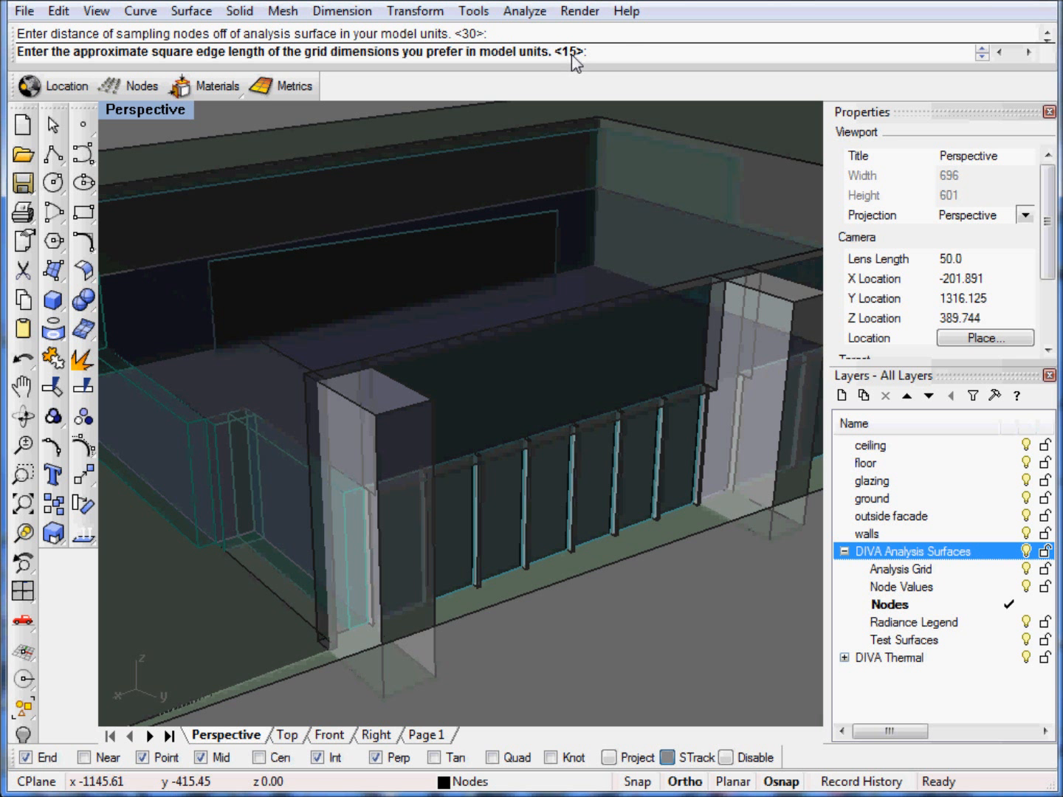
right_click_drag(455, 341, 381, 379)
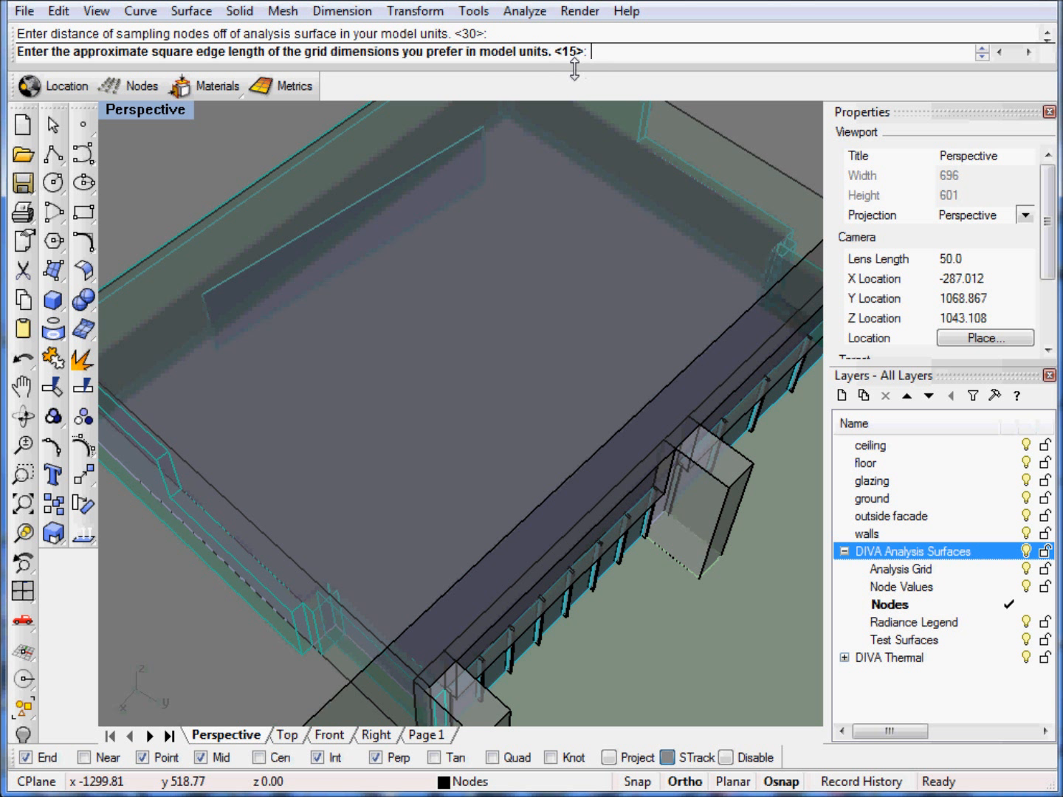
key("Return")
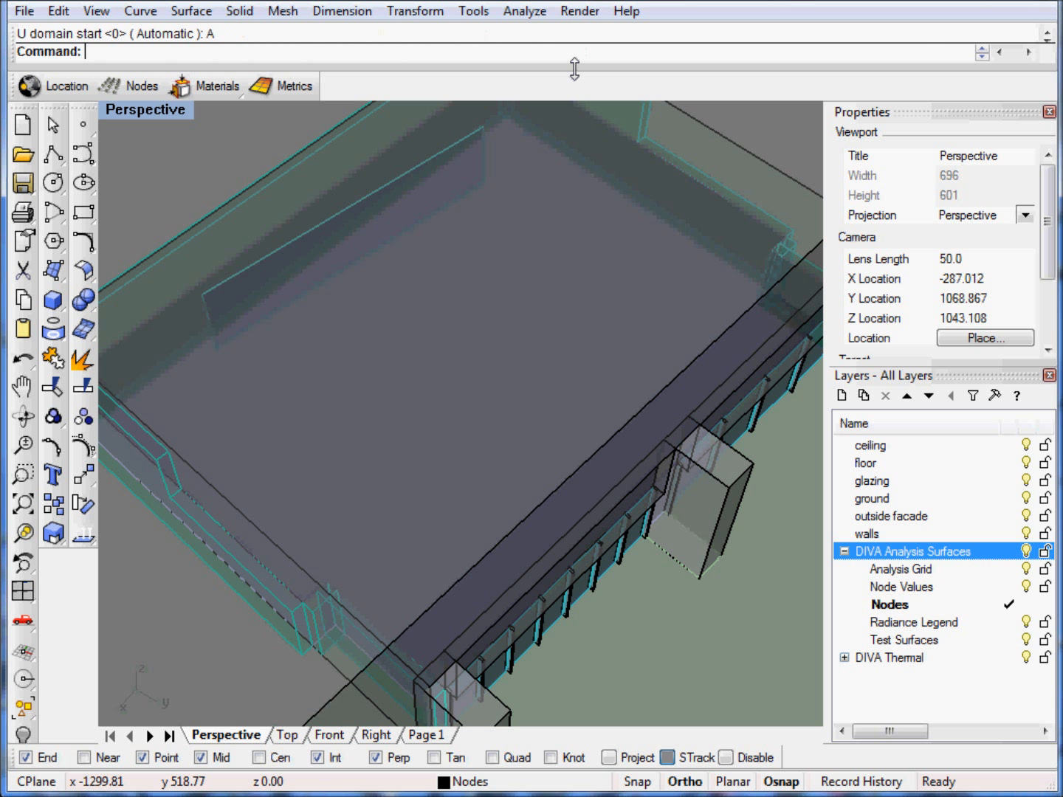
- Examine the node positions relative to the floor from above and below, using the Shaded display and returning to Ghosted
right_click_drag(459, 513, 462, 515)
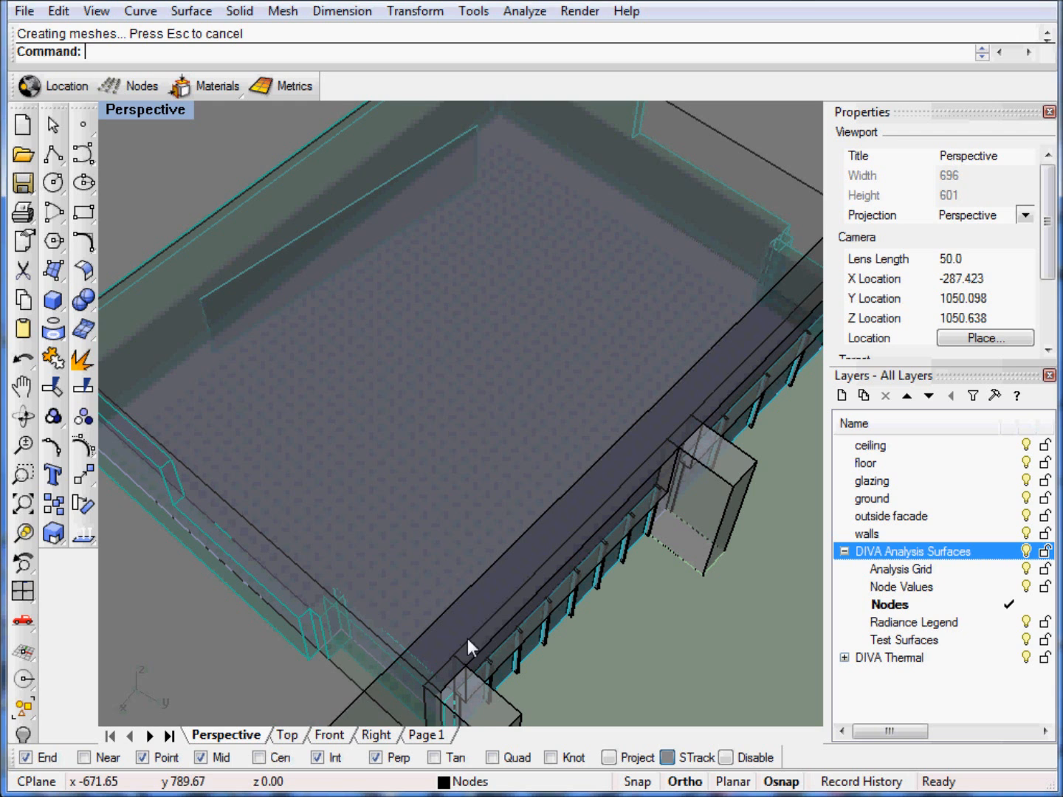
right_click_drag(469, 638, 521, 418)
mouse_move(418, 358)
right_mouse_down()
mouse_move(426, 389)
mouse_move(366, 314)
right_mouse_up()
left_click(155, 110)
left_click(164, 189)
mouse_move(650, 469)
right_mouse_down()
mouse_move(665, 458)
mouse_move(655, 469)
right_mouse_up()
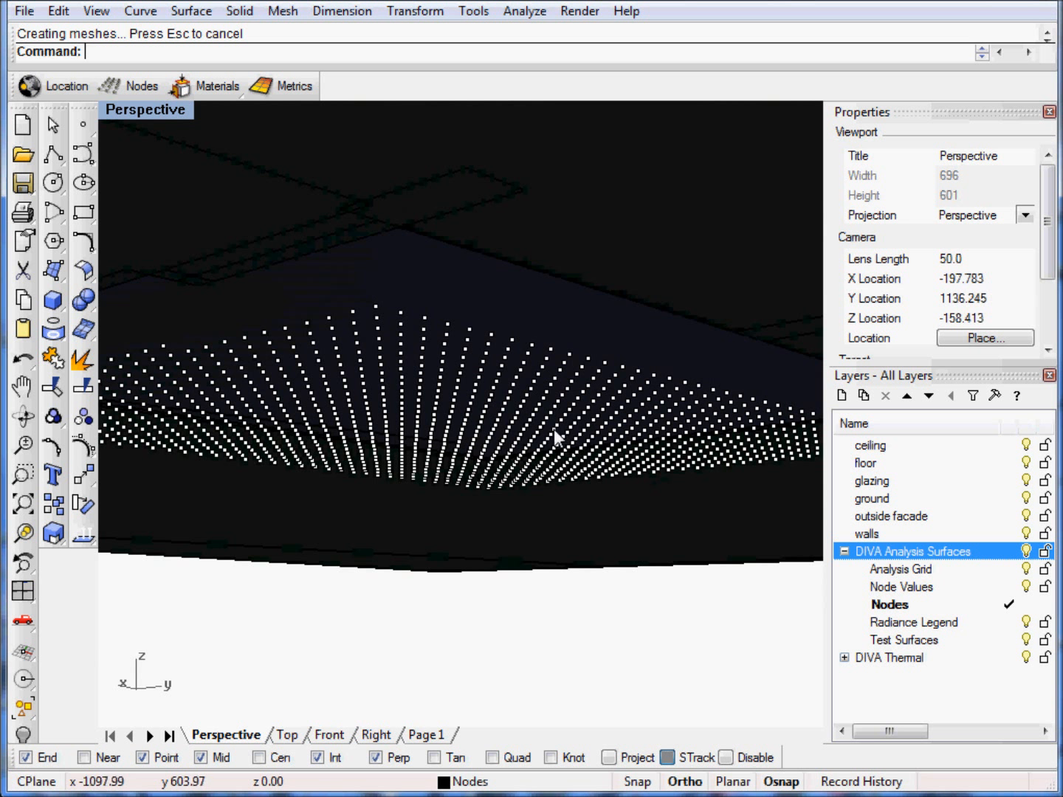
right_click_drag(458, 421, 463, 458)
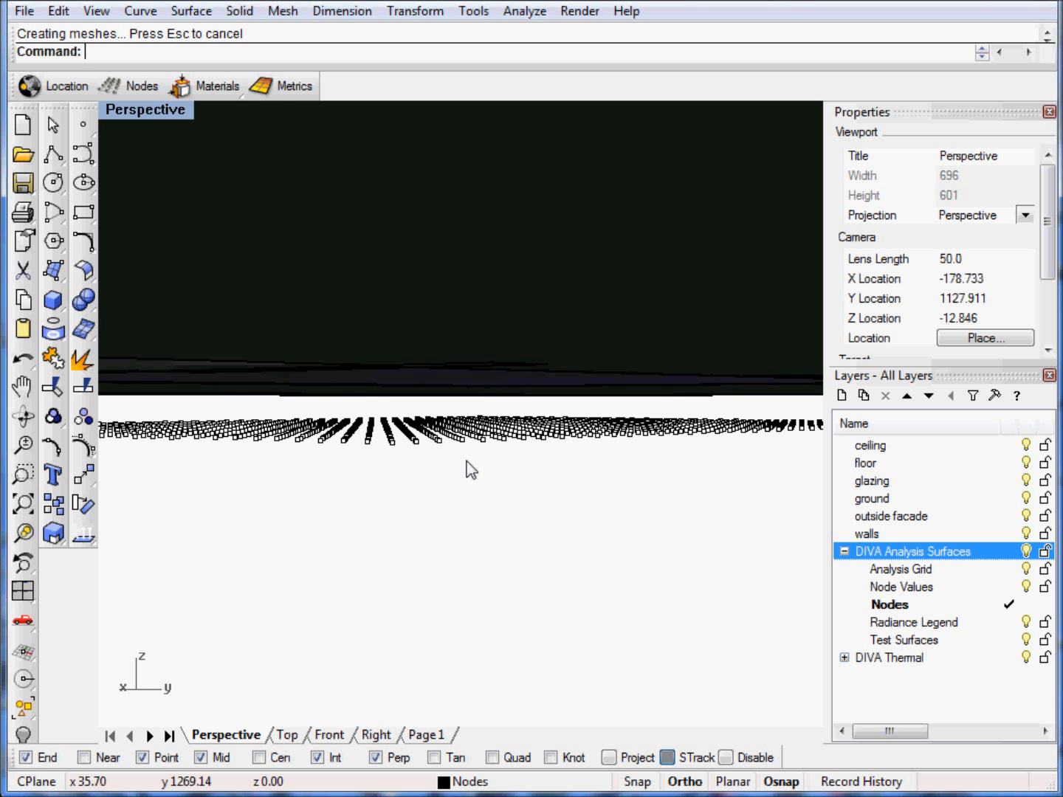
left_click(145, 110)
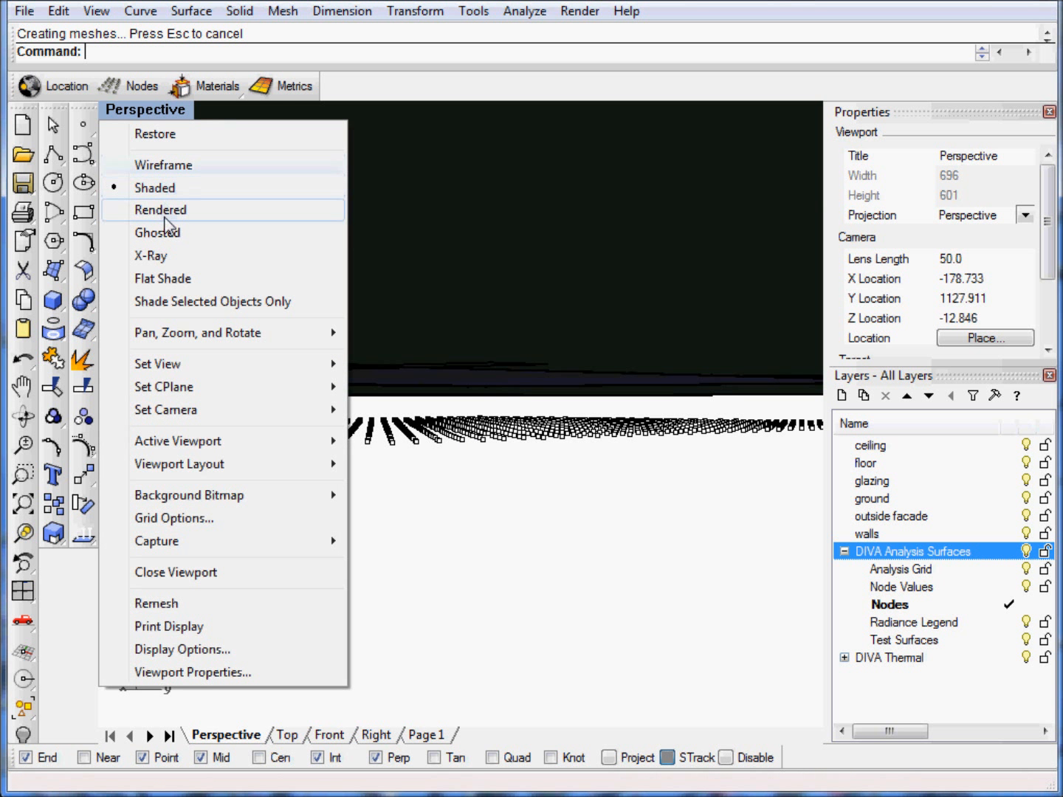
left_click(160, 235)
right_click_drag(501, 318, 414, 464)
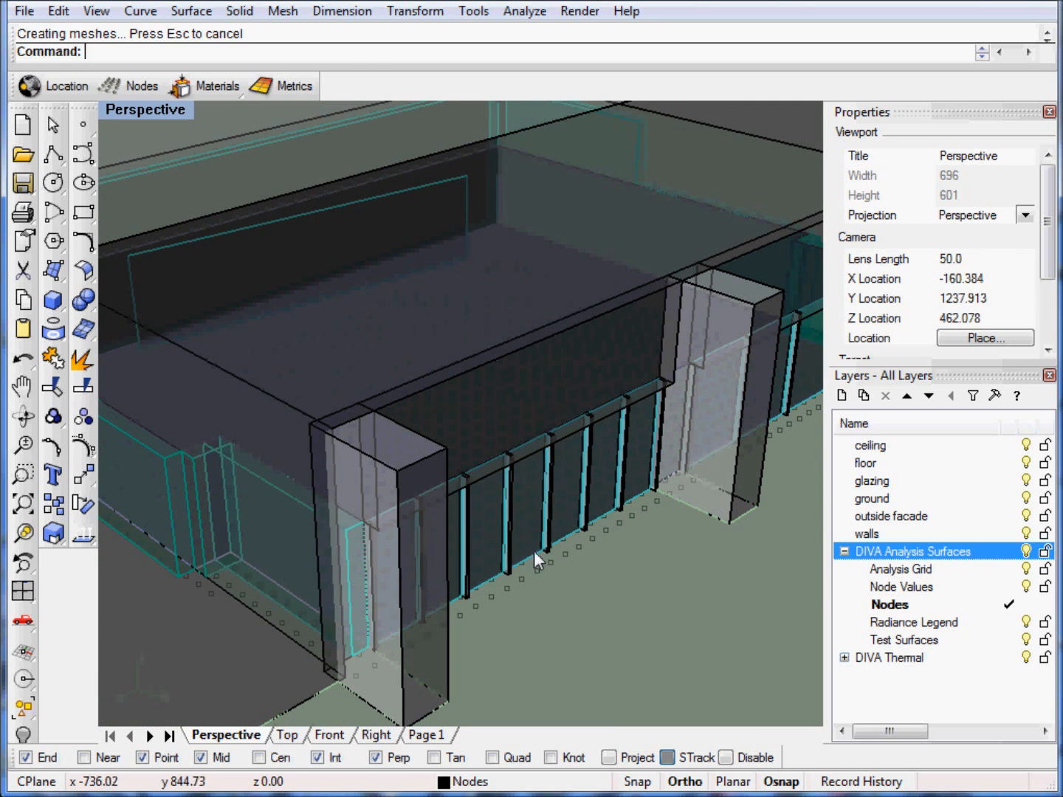
- Flip the normals of the classroom's generic floor surface to point upward with the Dir command
left_click(537, 554)
left_click(508, 565)
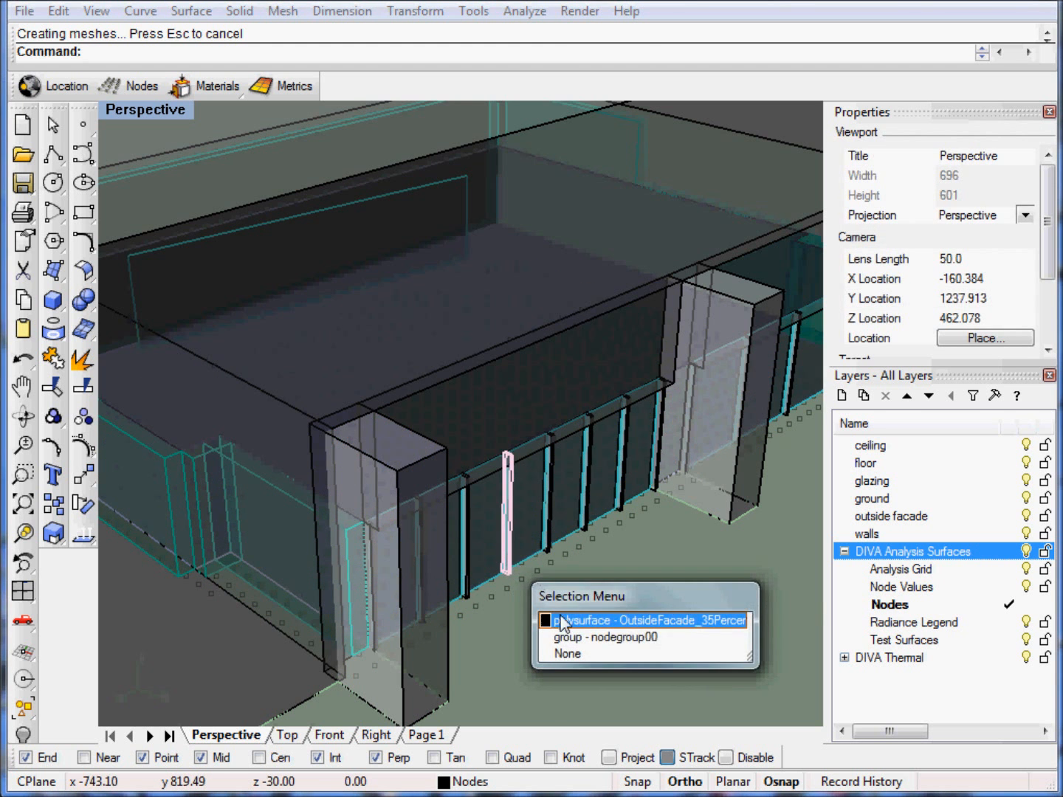
left_click(568, 655)
right_click_drag(536, 561, 520, 598)
left_click(509, 593)
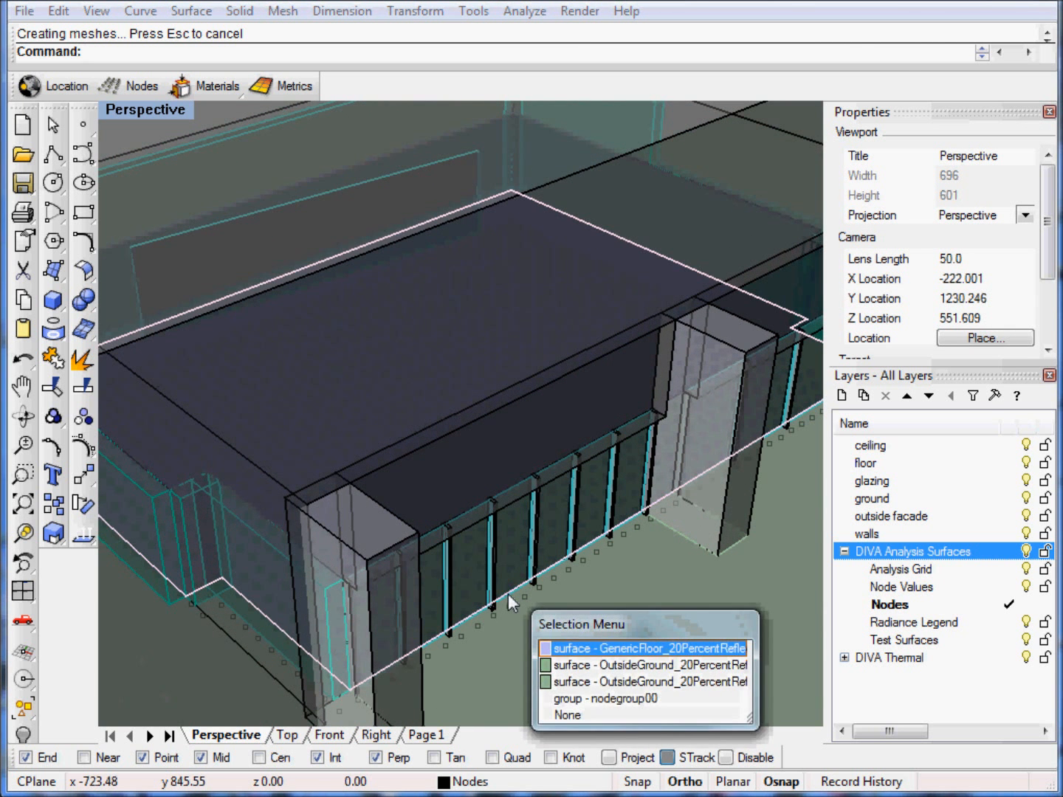
left_click(586, 641)
right_click_drag(584, 625, 512, 498)
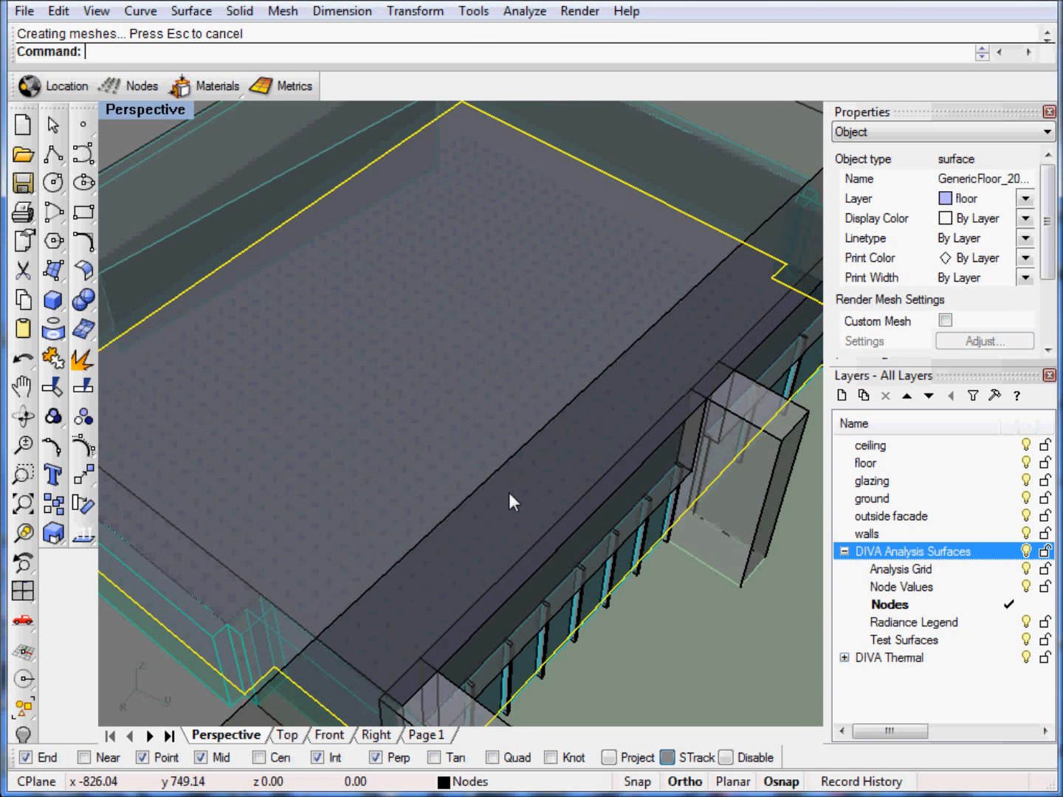
type("Di")
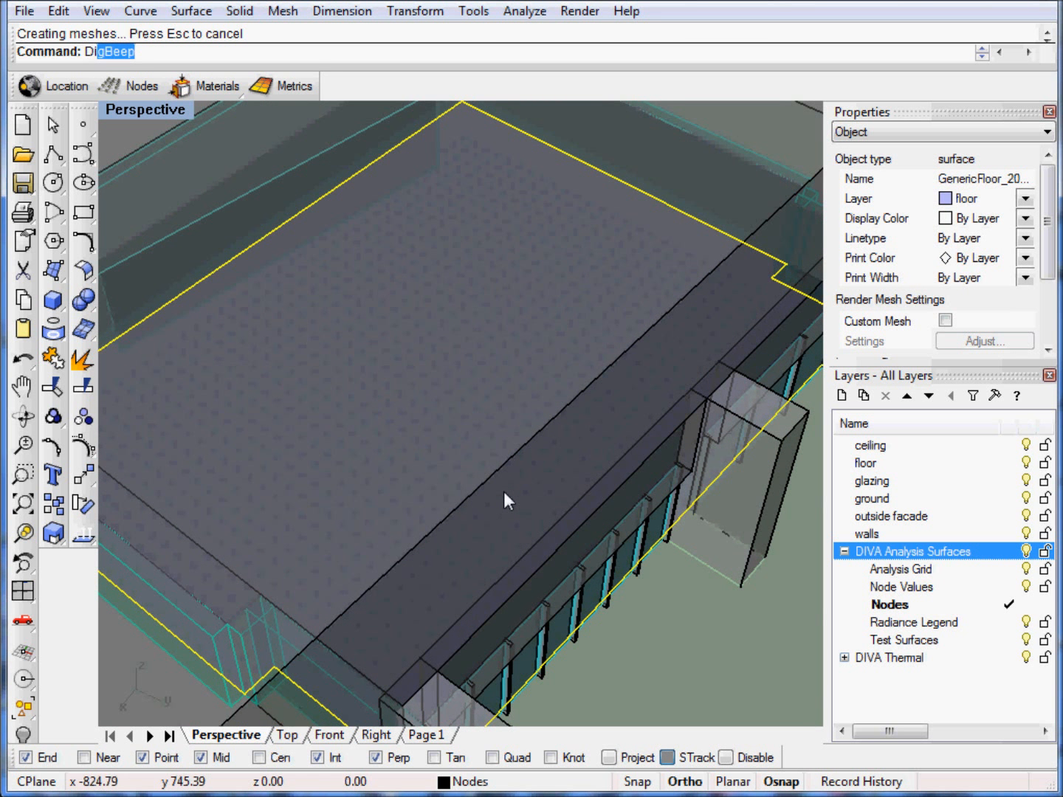
type("r")
key("Return")
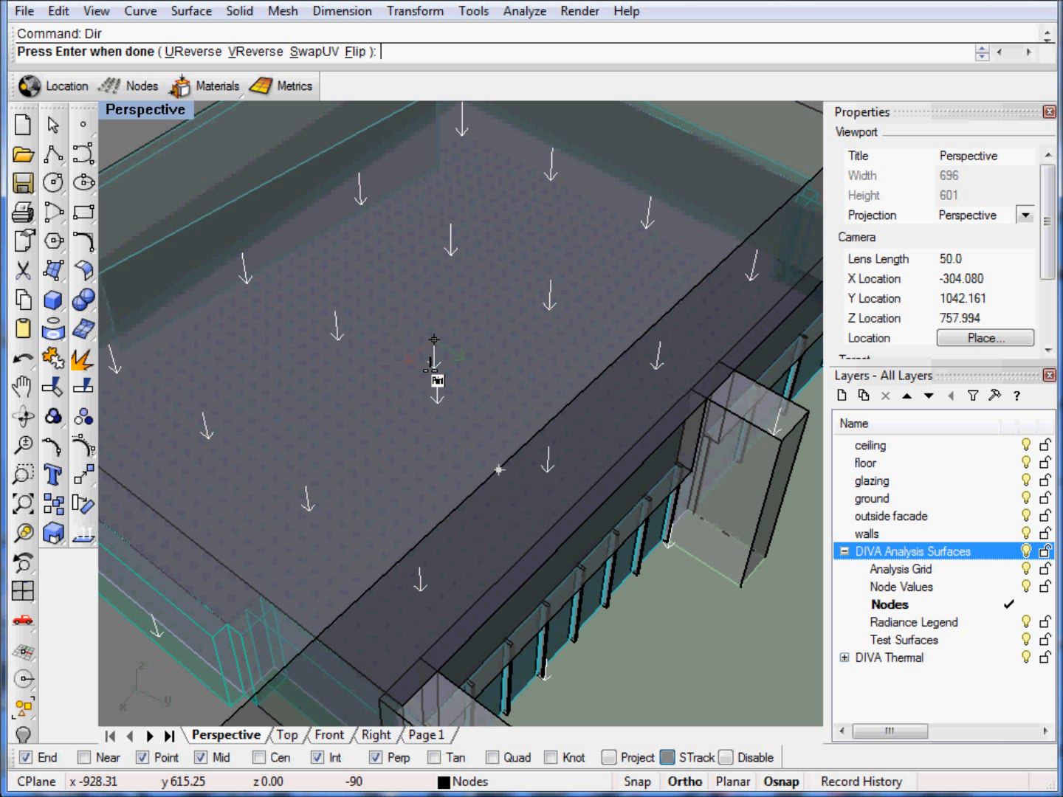
left_click(434, 339)
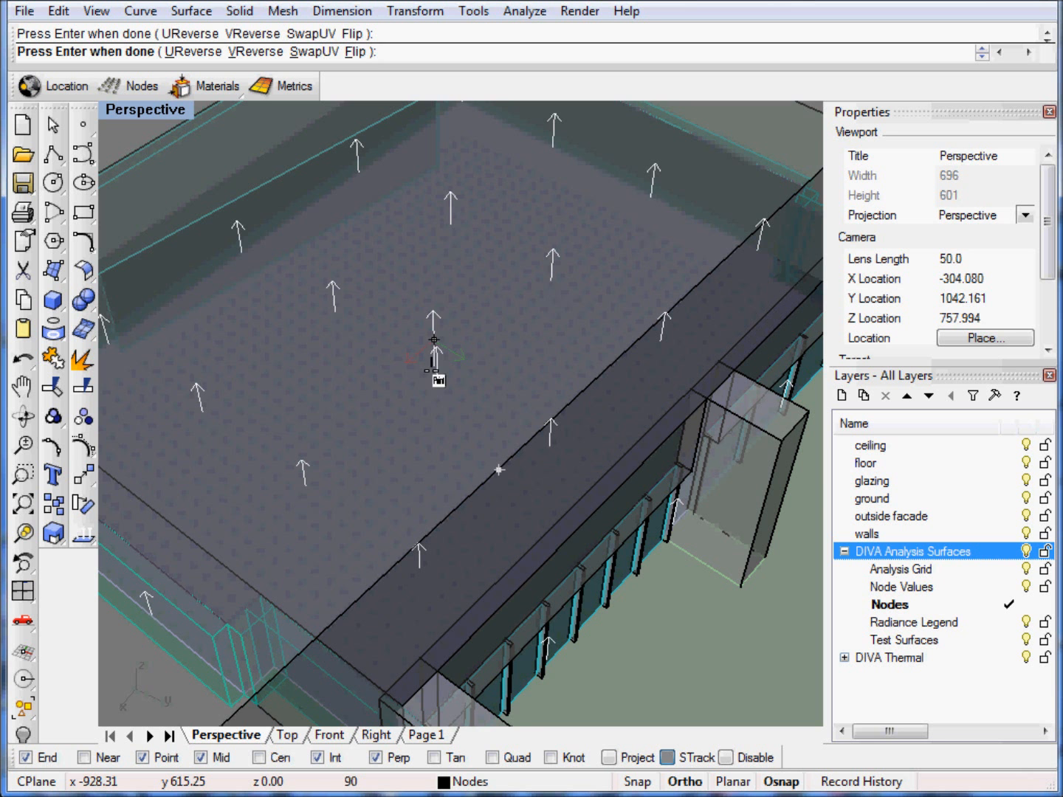
key("Return")
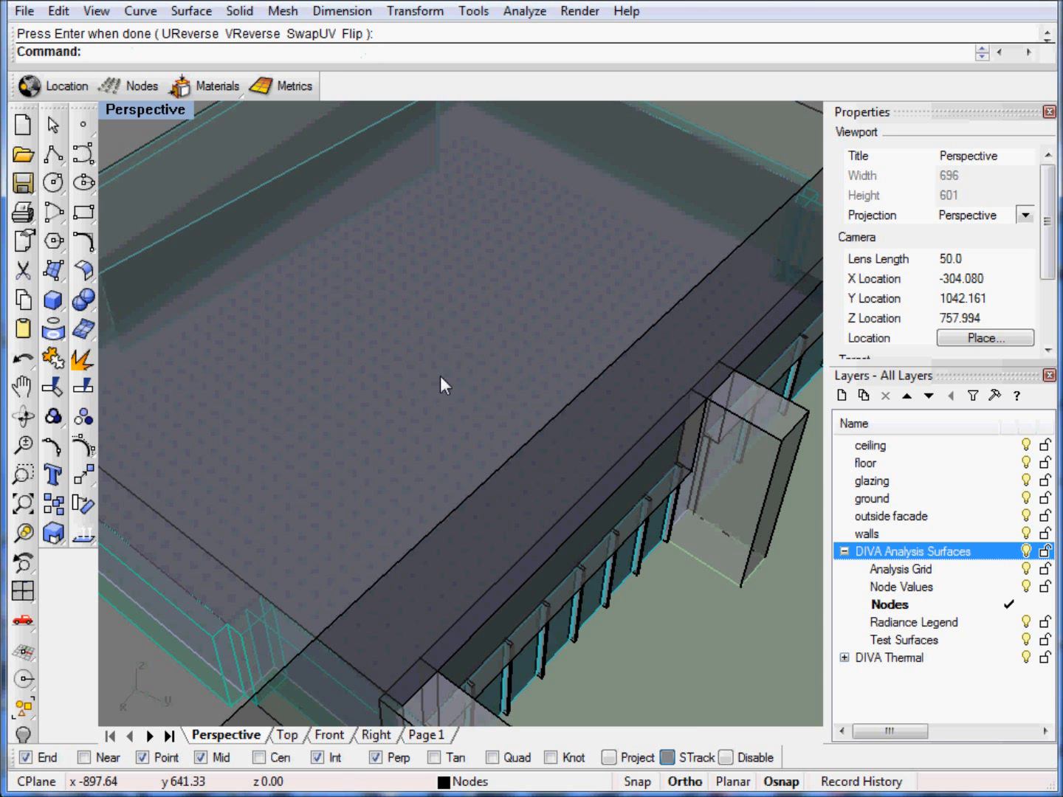
- Delete the existing nodes and regenerate them on the generic floor surface with a 30-unit offset and 15-unit grid spacing
right_click_drag(440, 378, 412, 303)
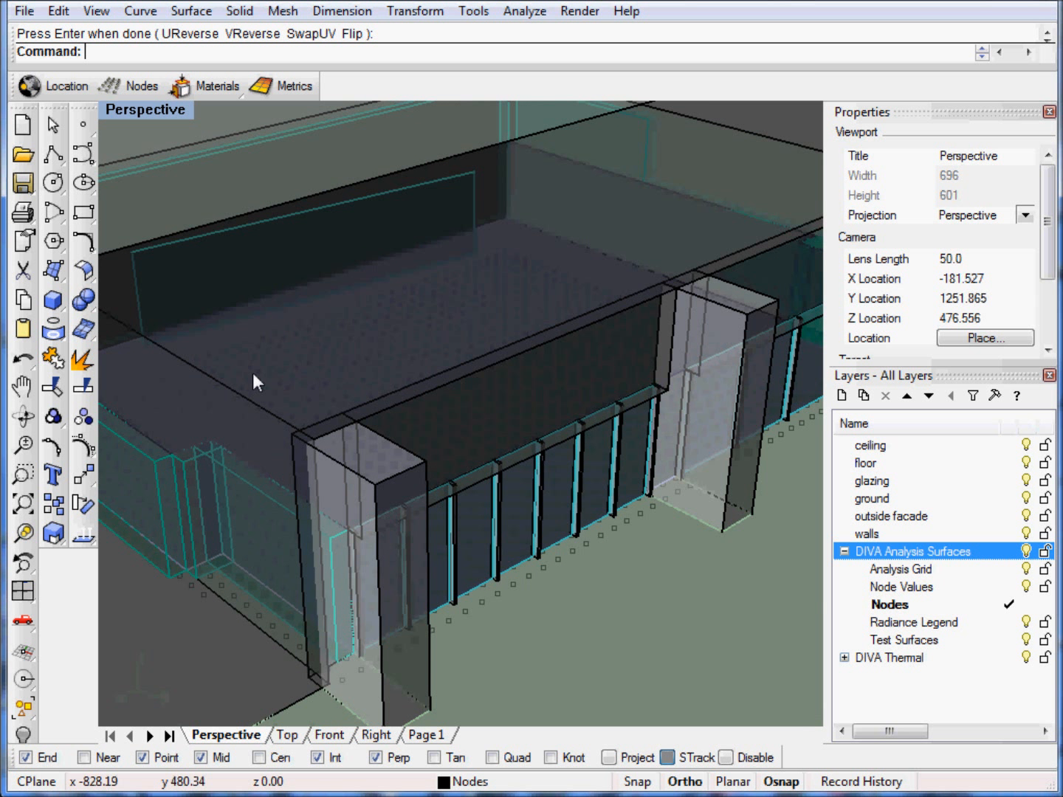
left_click(136, 87)
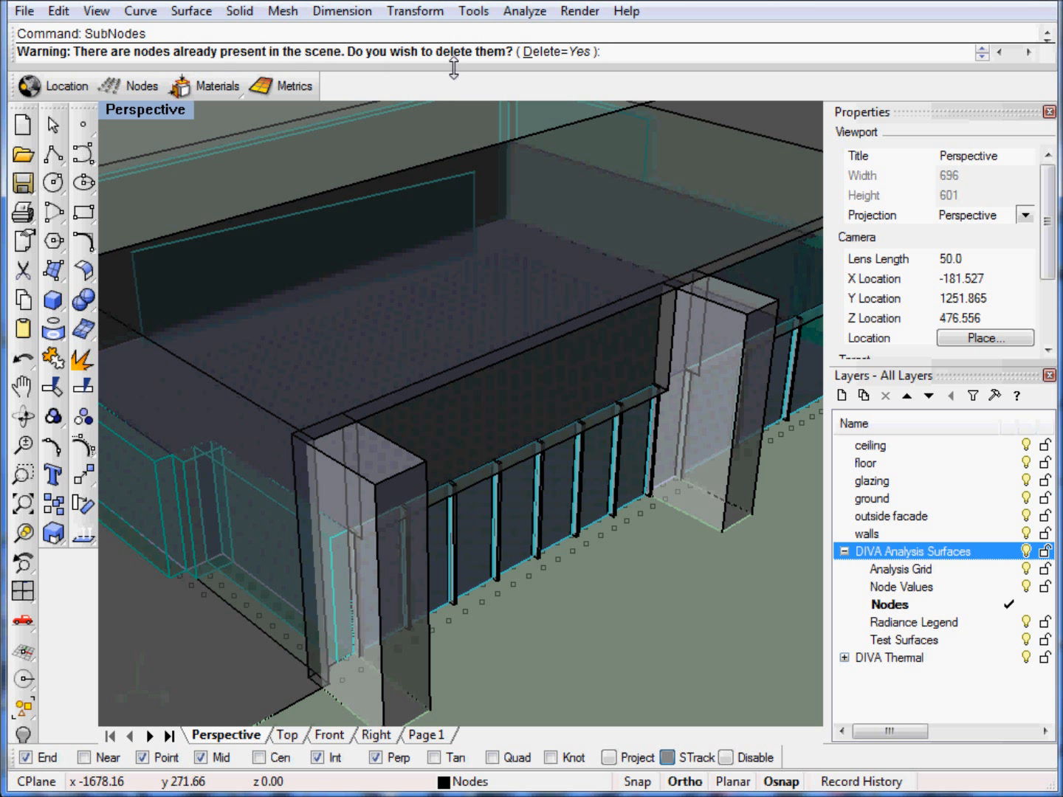
key("Return")
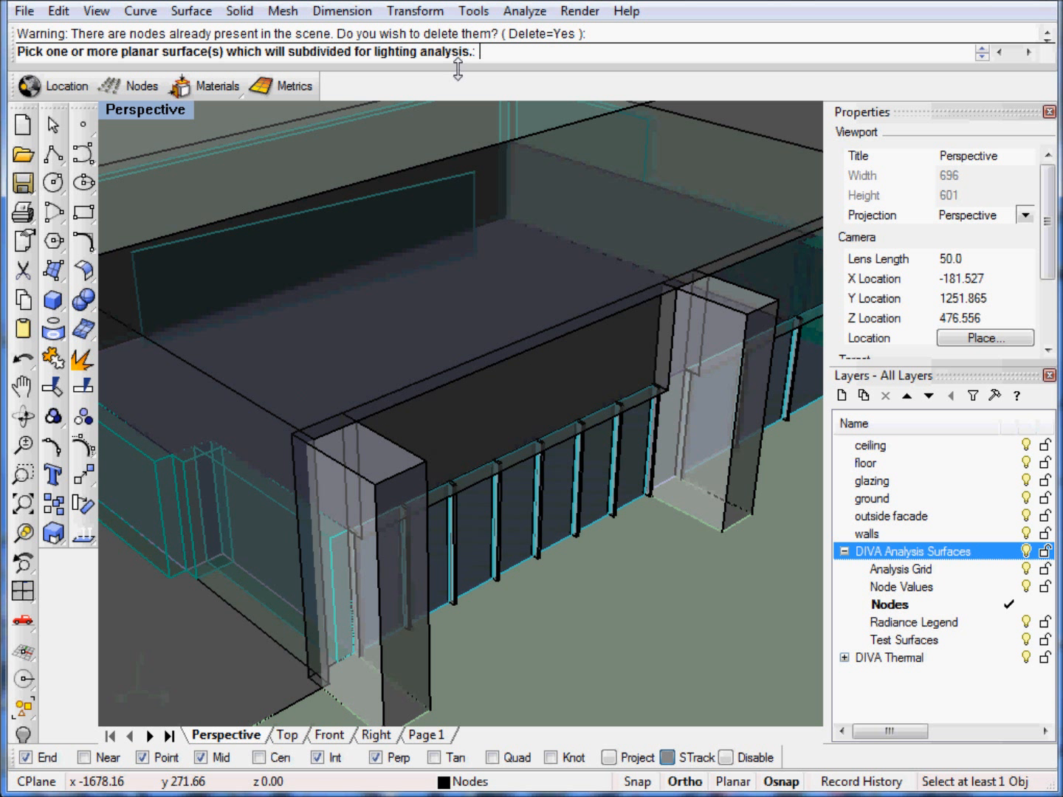
left_click(470, 590)
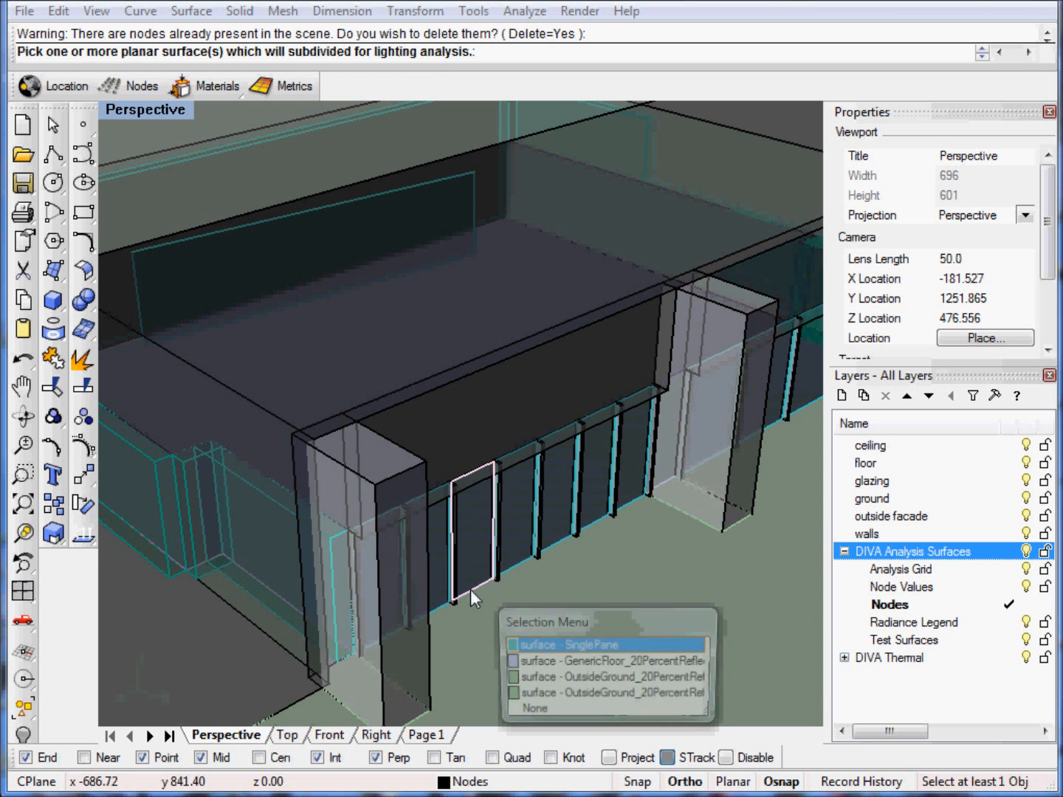
left_click(509, 660)
right_click_drag(473, 454, 480, 449)
key("Return")
key("Return")
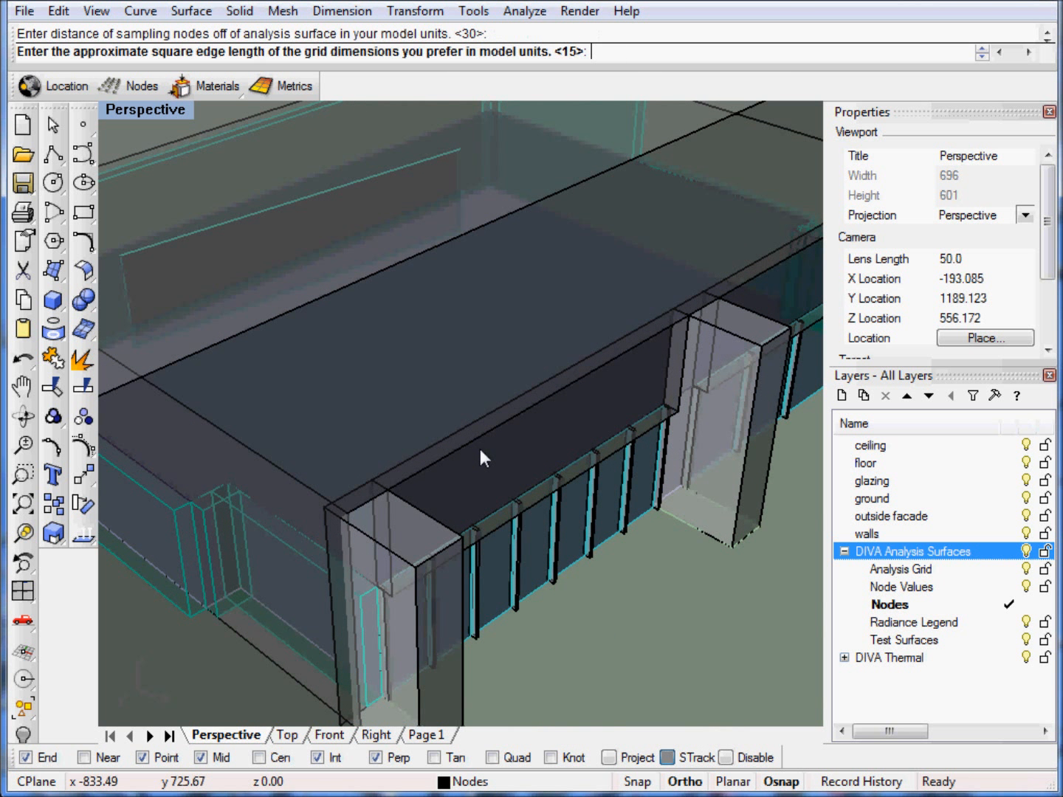
key("Return")
- Make the Test Surfaces layer under DIVA Analysis Surfaces the current layer
right_click_drag(481, 448, 475, 479)
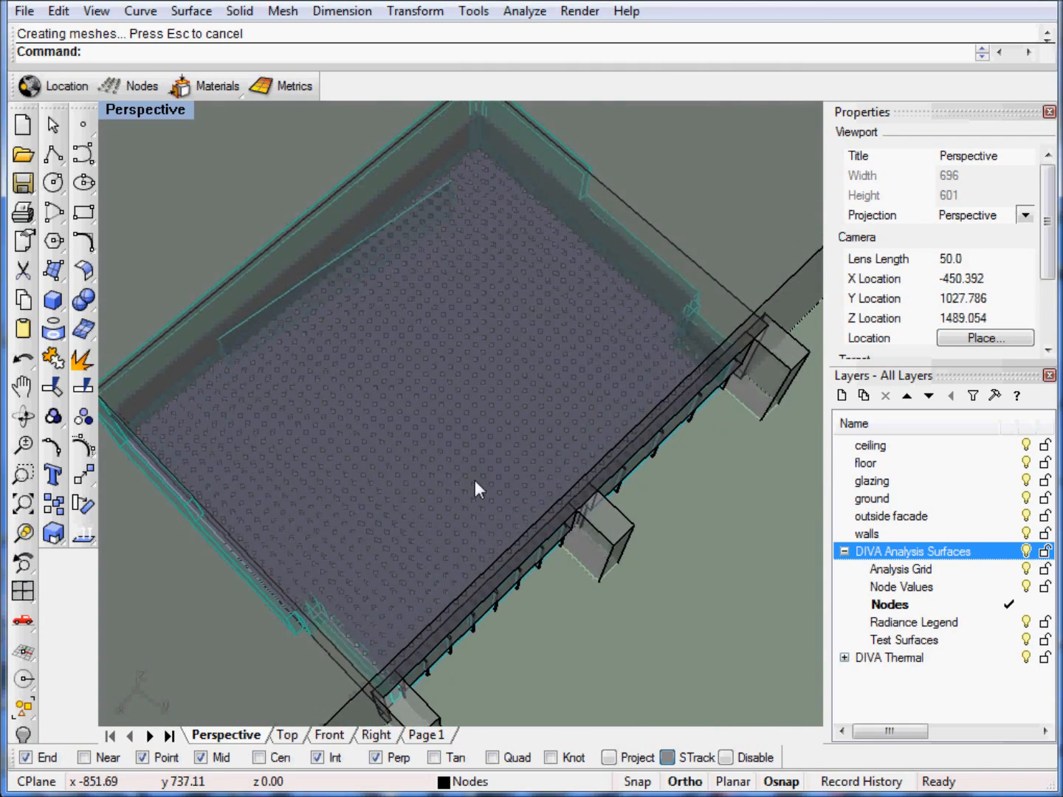
right_click_drag(417, 500, 358, 401)
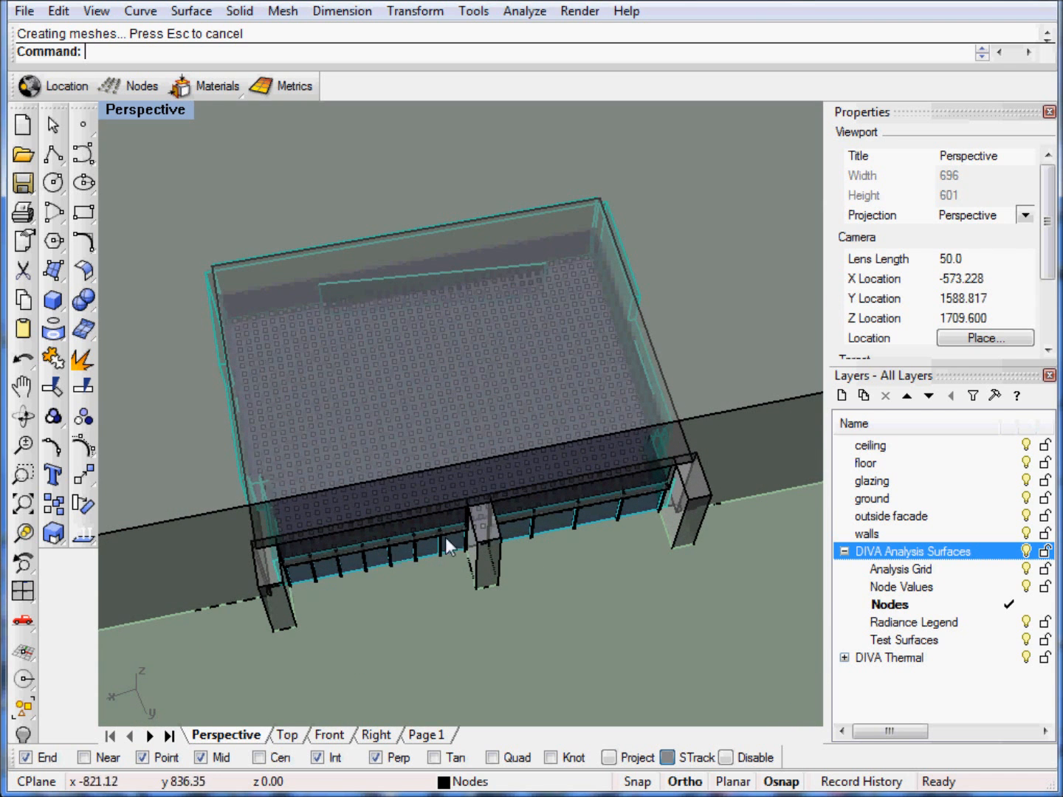
right_click_drag(253, 411, 502, 270)
right_click_drag(179, 456, 618, 371)
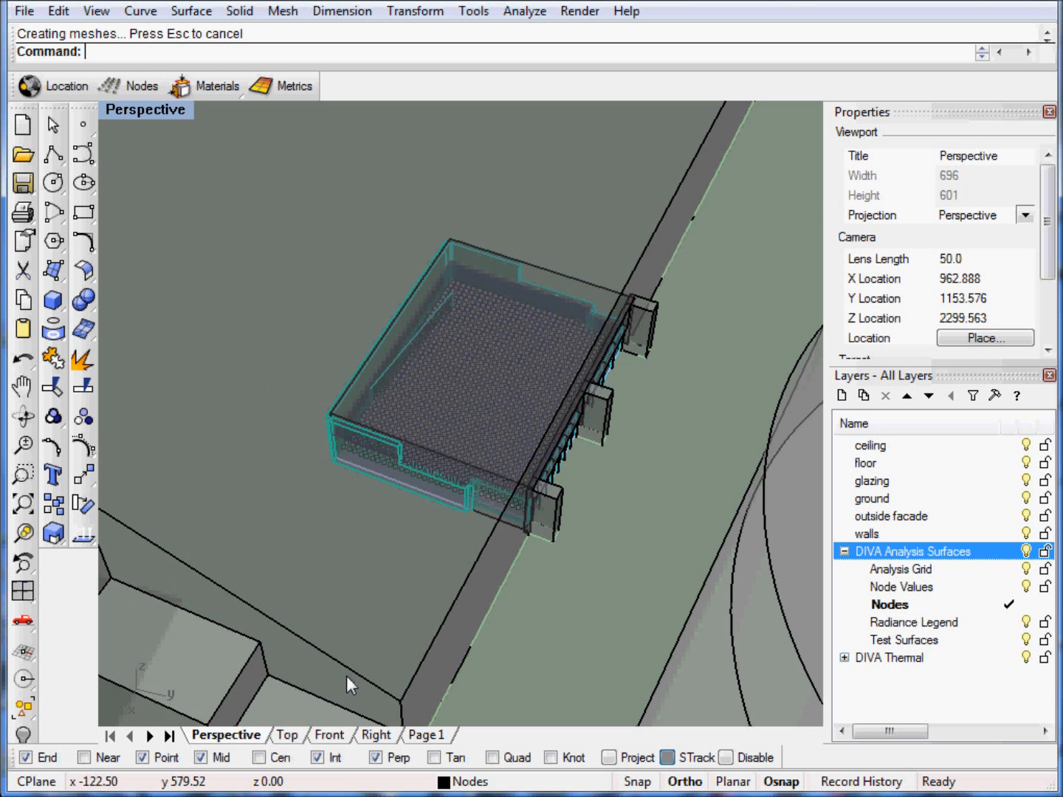
right_click_drag(516, 487, 483, 368)
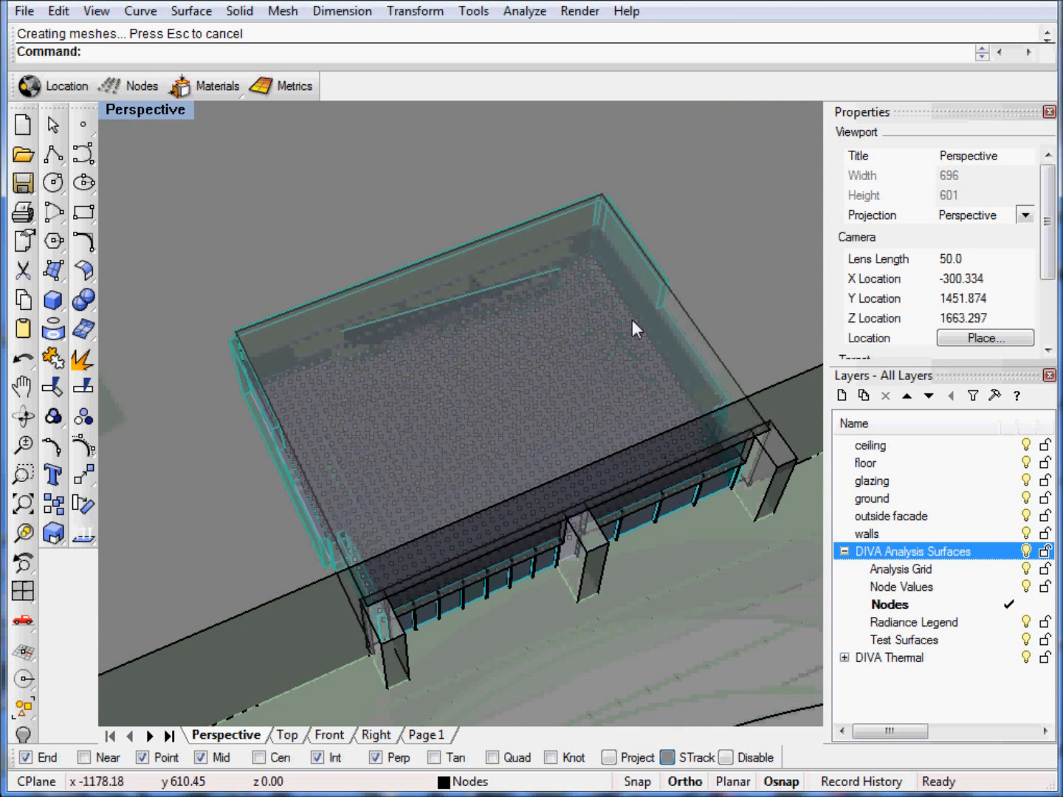
double_click(903, 641)
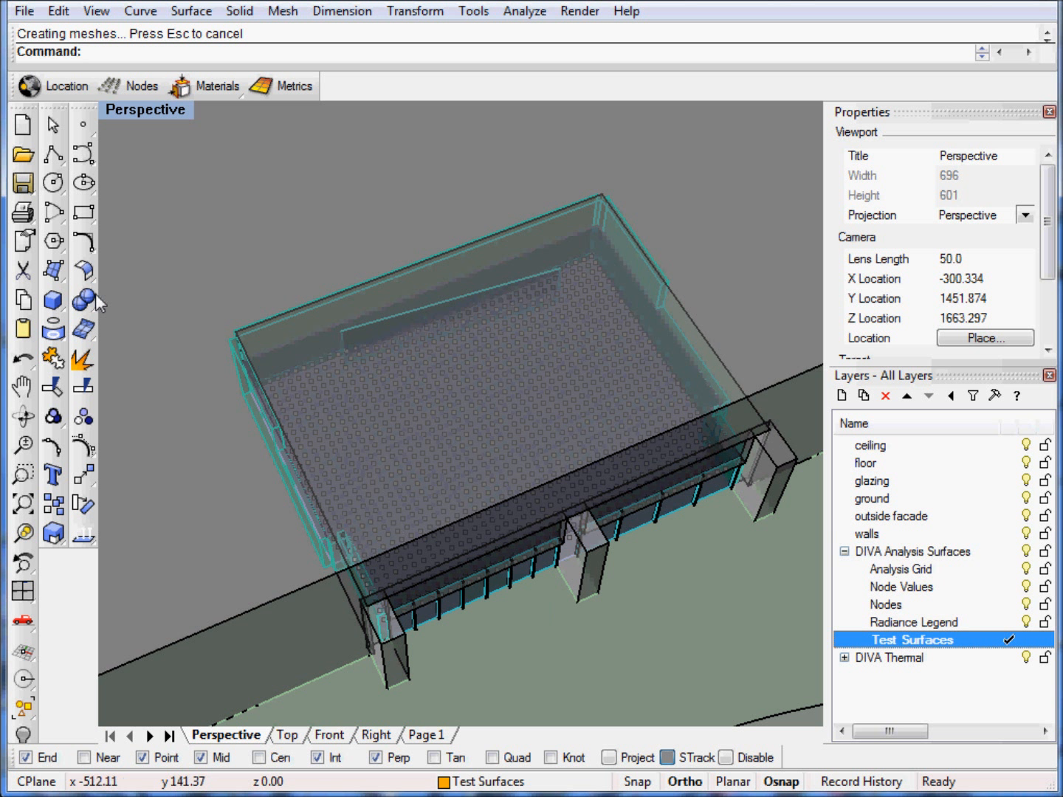
left_click(54, 270)
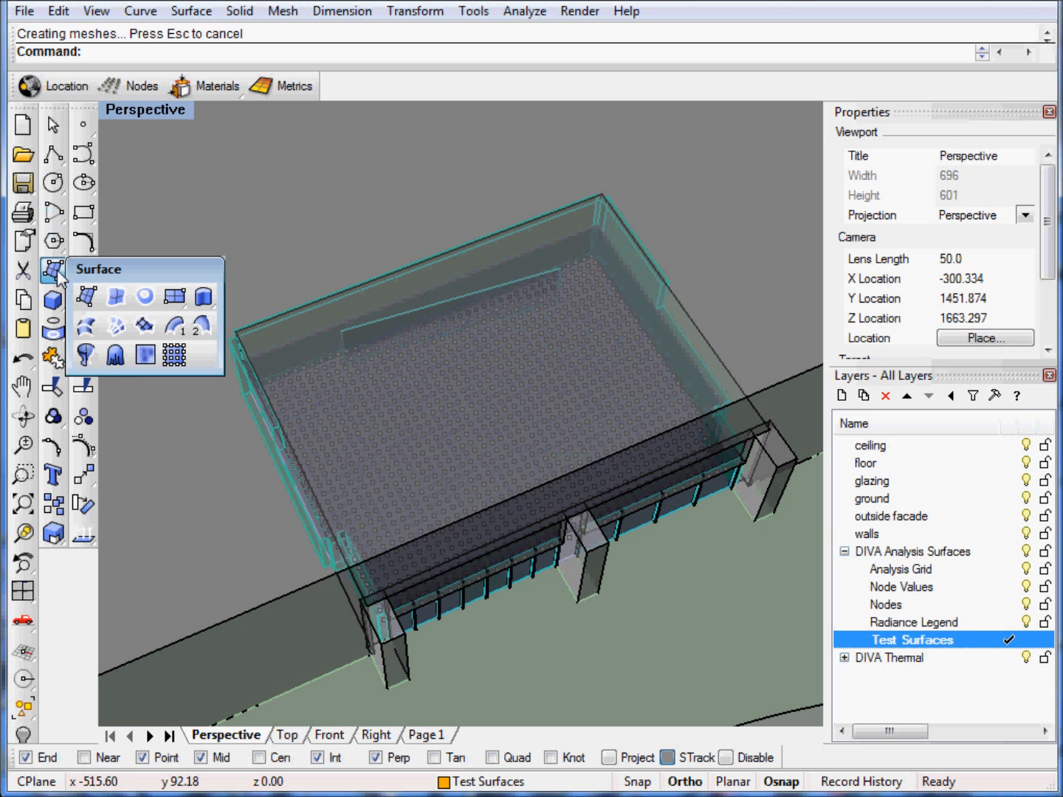
left_click(177, 302)
scroll(427, 572, "up", 5)
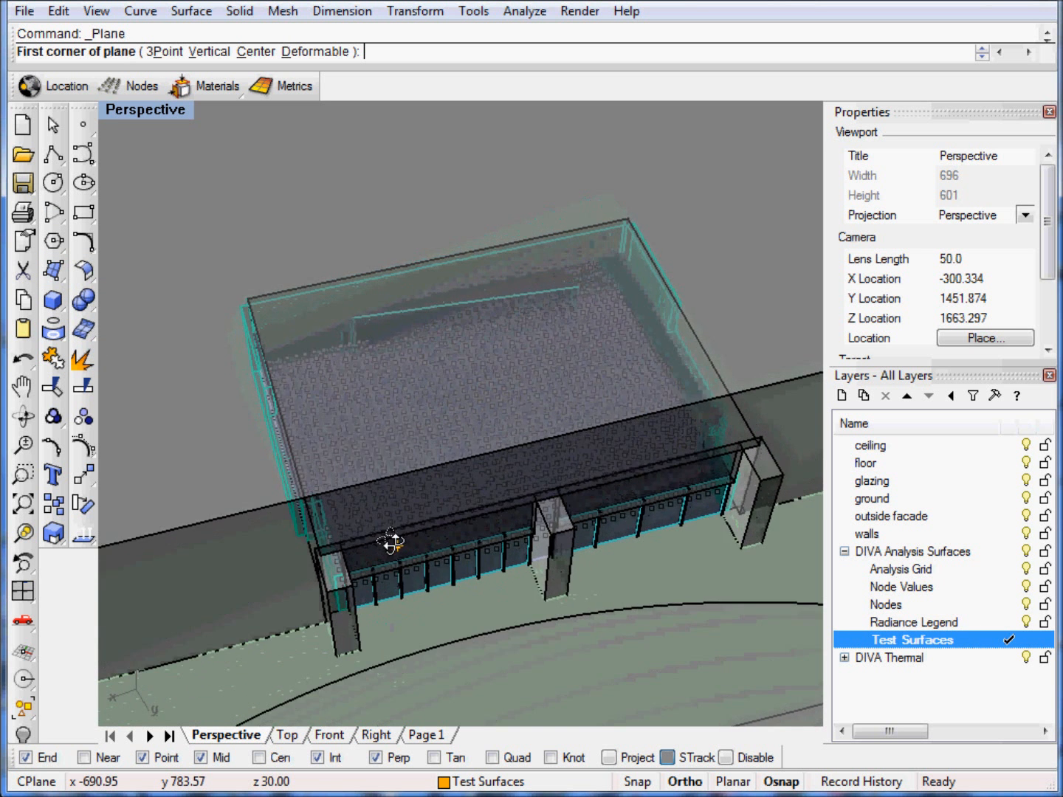
scroll(319, 620, "up", 3)
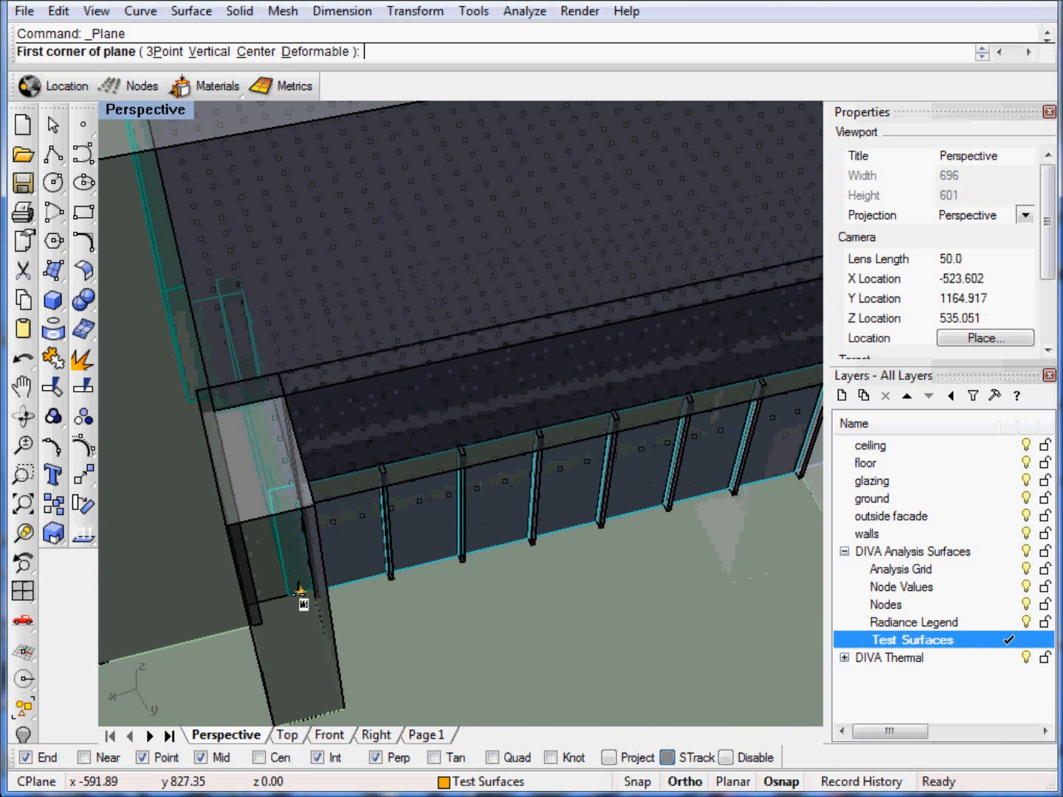
left_click(335, 588)
scroll(366, 601, "down", 2)
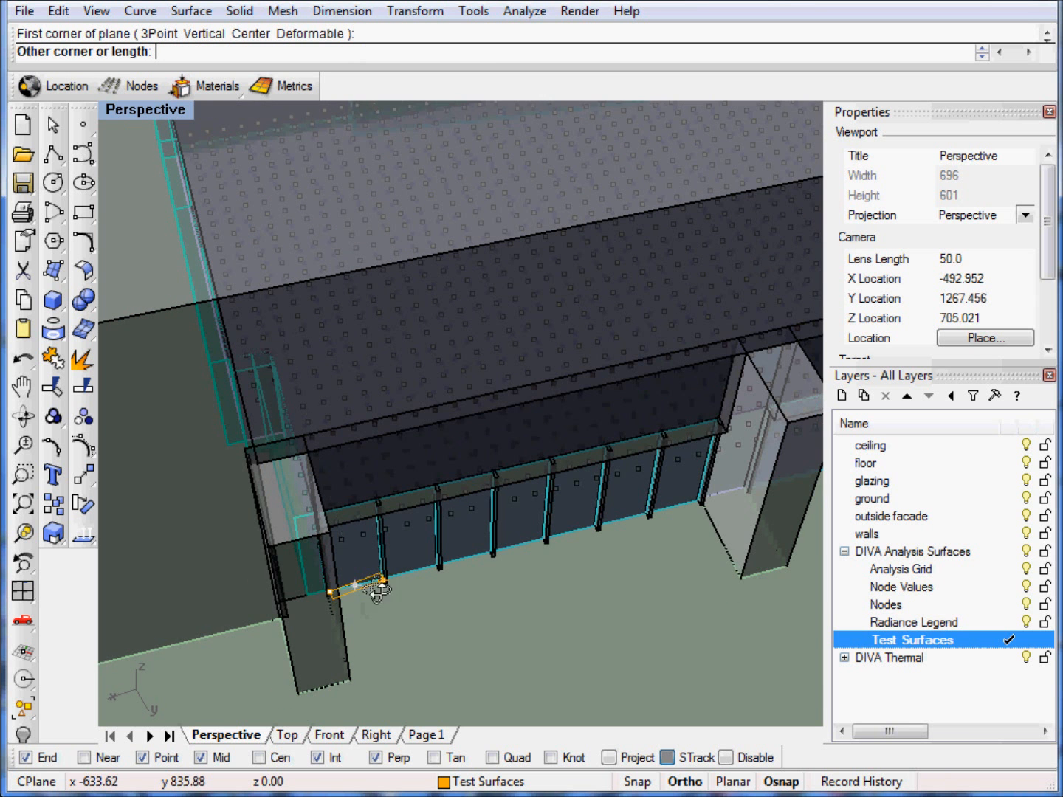
key("Escape")
- Draw a rectangular plane surface from the base of the glazing beside the end pier across part of the classroom floor
right_click_drag(348, 552, 418, 451)
scroll(395, 586, "down", 3)
right_click(388, 561)
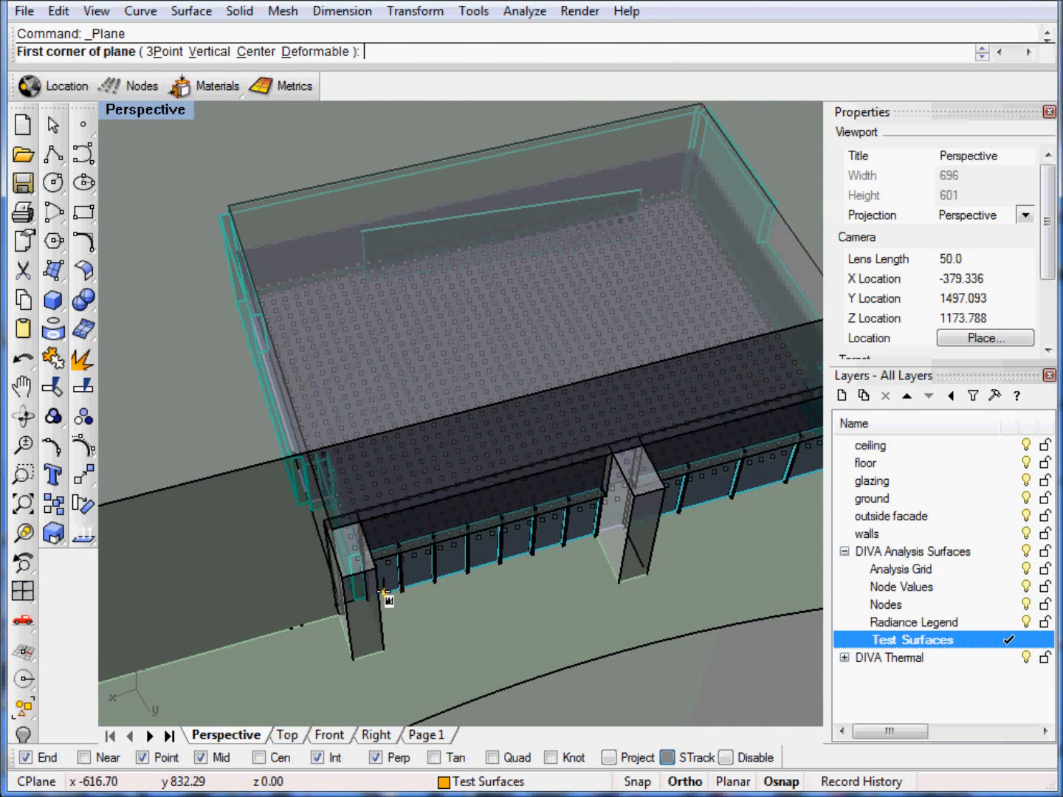
left_click(383, 592)
left_click(455, 335)
- Move the test plane from its window-side corner to the midpoint of its window-side edge, placing it inside the classroom
right_click_drag(453, 372, 476, 497)
scroll(476, 496, "up", 6)
left_click(475, 493)
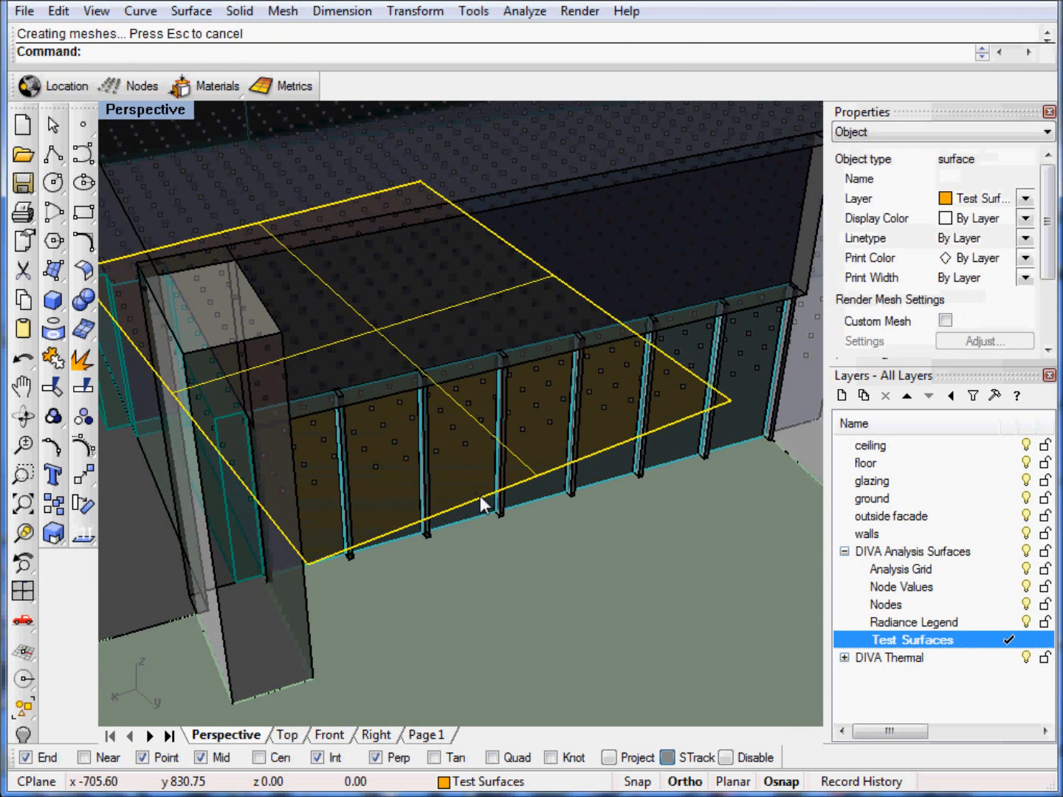
type("m")
key("Return")
left_click(308, 564)
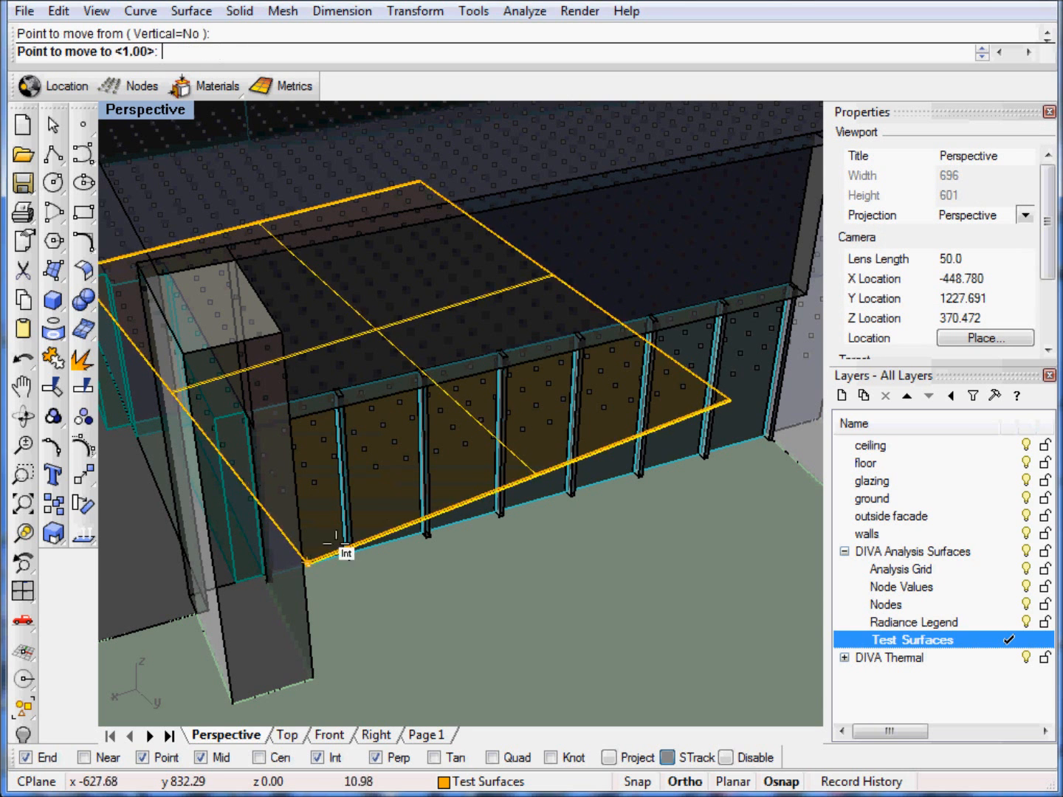
left_click(540, 475)
scroll(498, 504, "down", 6)
right_click_drag(493, 510, 614, 382)
left_click(607, 325)
- Delete the existing DIVA nodes and regenerate them on the test plane with a 30-unit offset and 15-unit grid spacing
scroll(555, 401, "up", 3)
right_click_drag(504, 387, 473, 310)
left_click(117, 87)
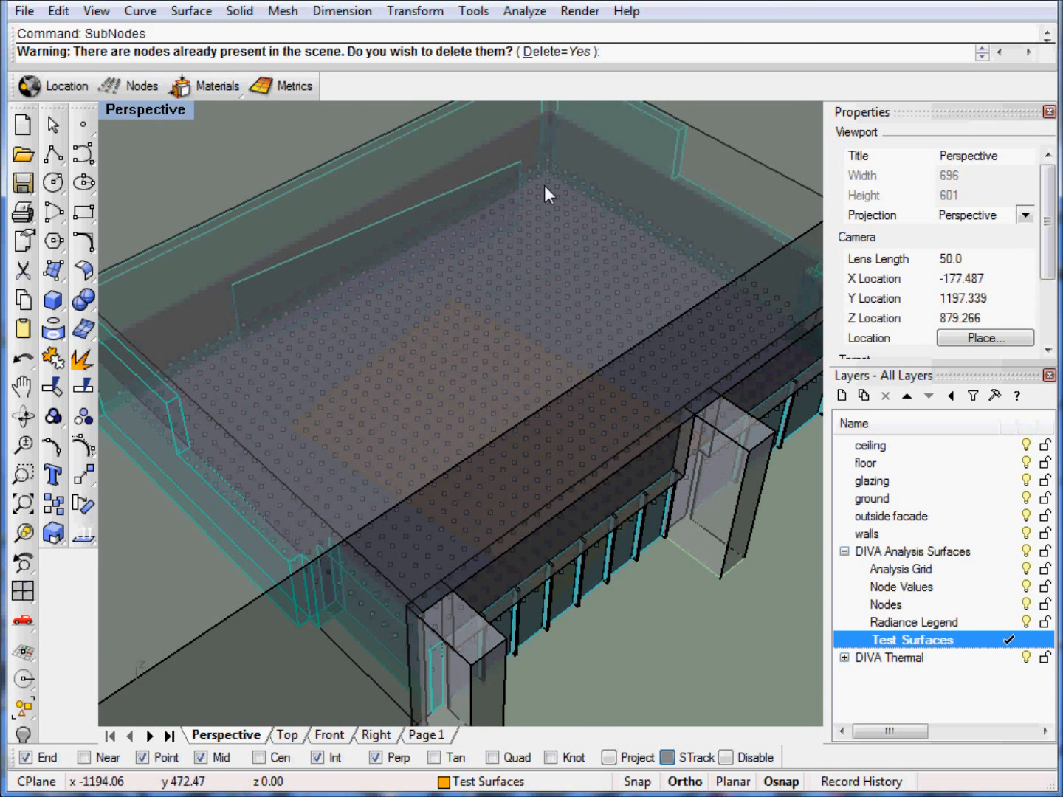
key("Return")
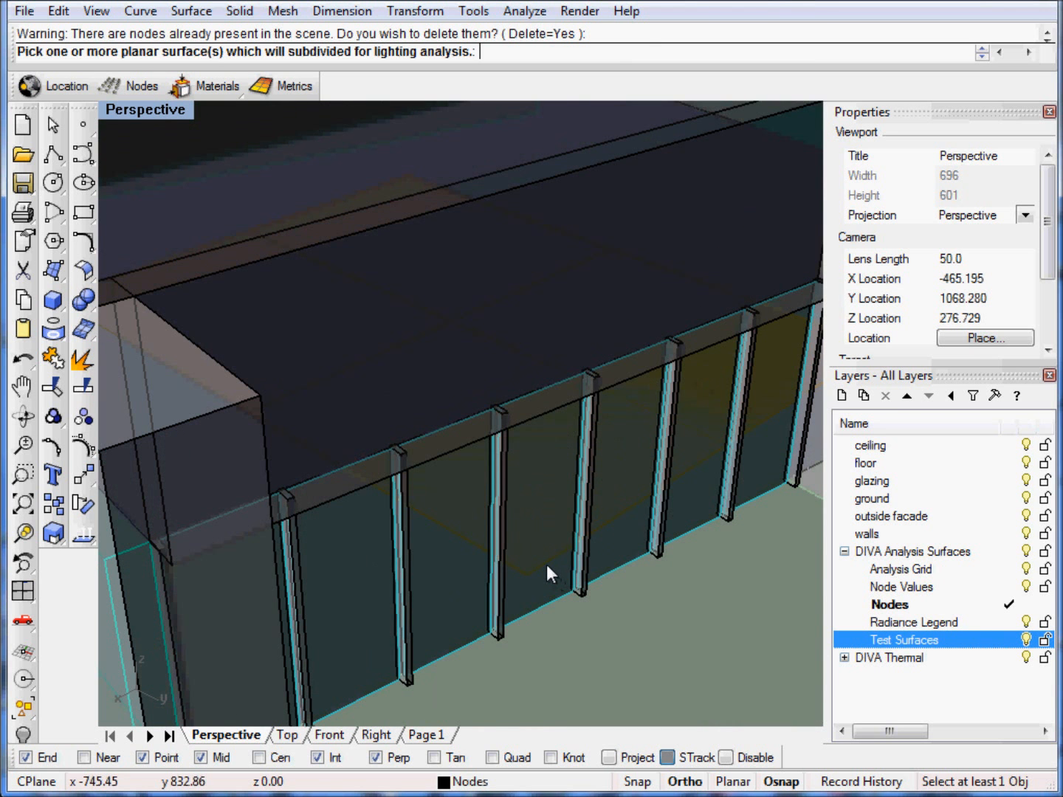
left_click(543, 562)
right_click_drag(446, 534, 461, 555)
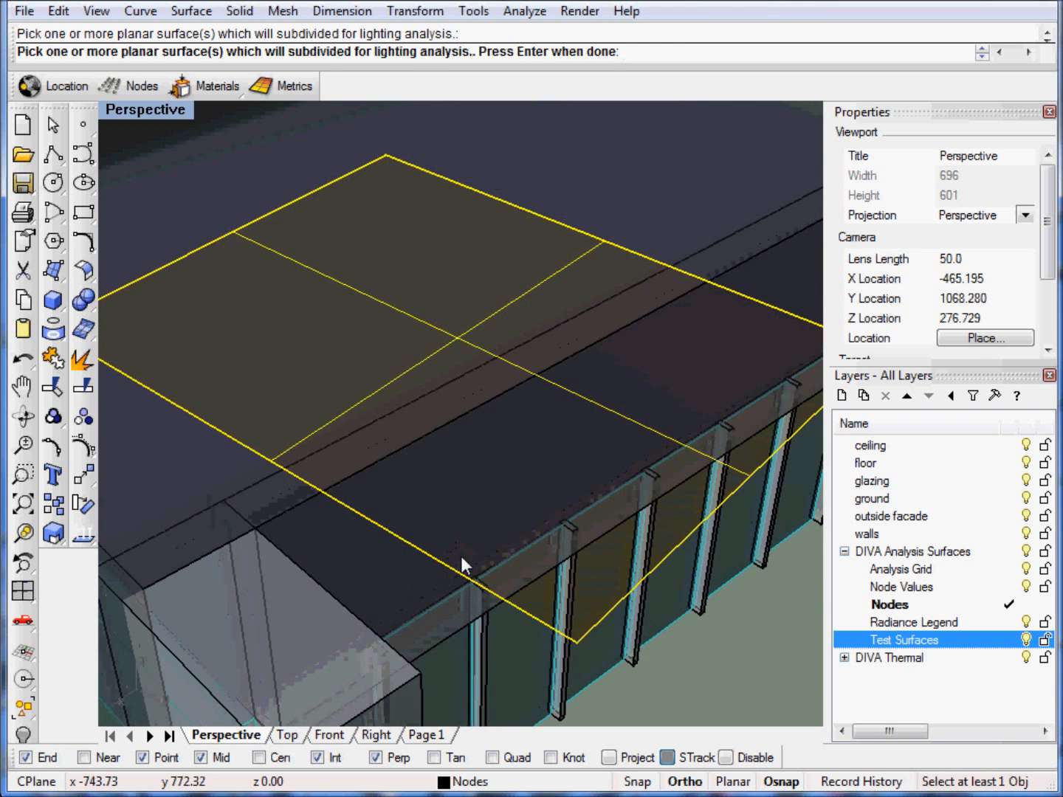
key("Return")
scroll(338, 490, "down", 8)
right_click_drag(338, 490, 346, 497)
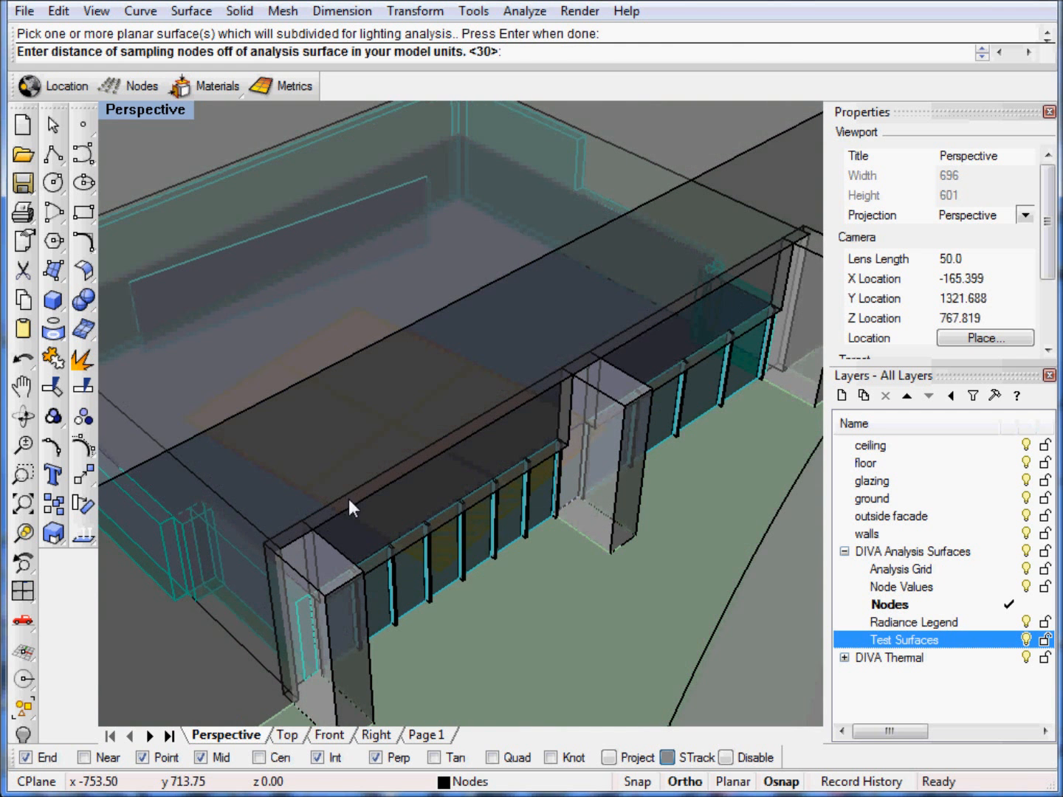
key("Return")
key("Return")
- Examine the nodes over the test plane from several angles to compare their coverage with the classroom floor
right_click_drag(527, 468, 535, 539)
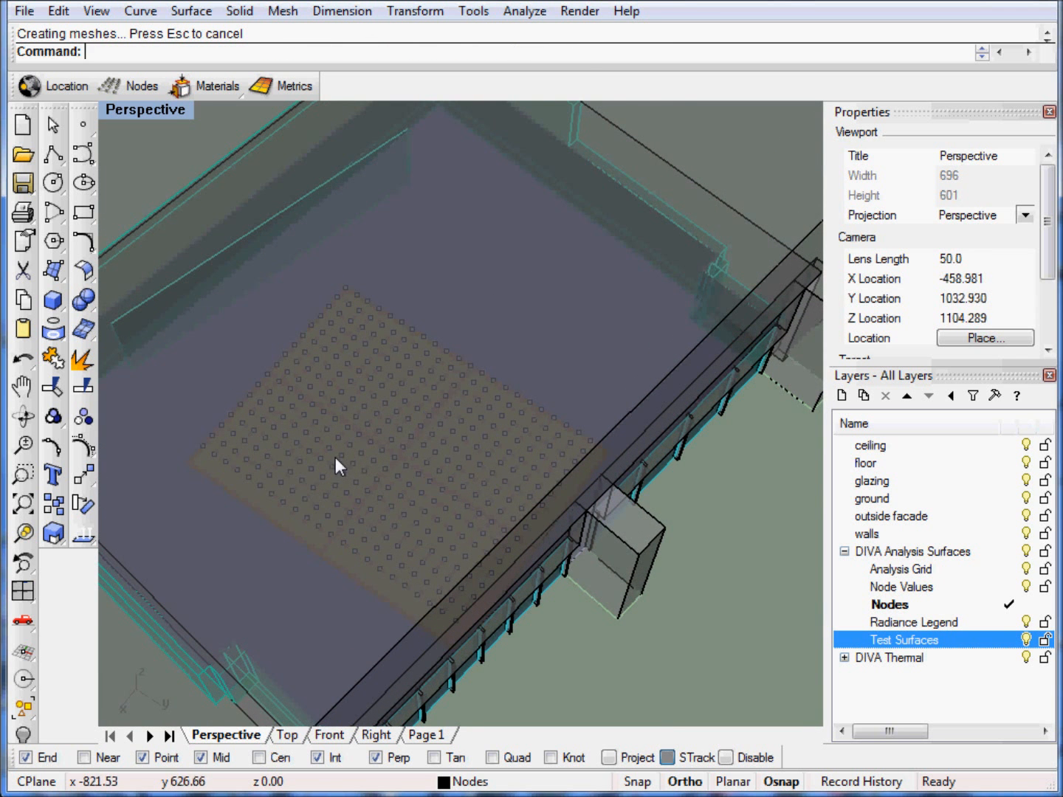
scroll(371, 475, "up", 5)
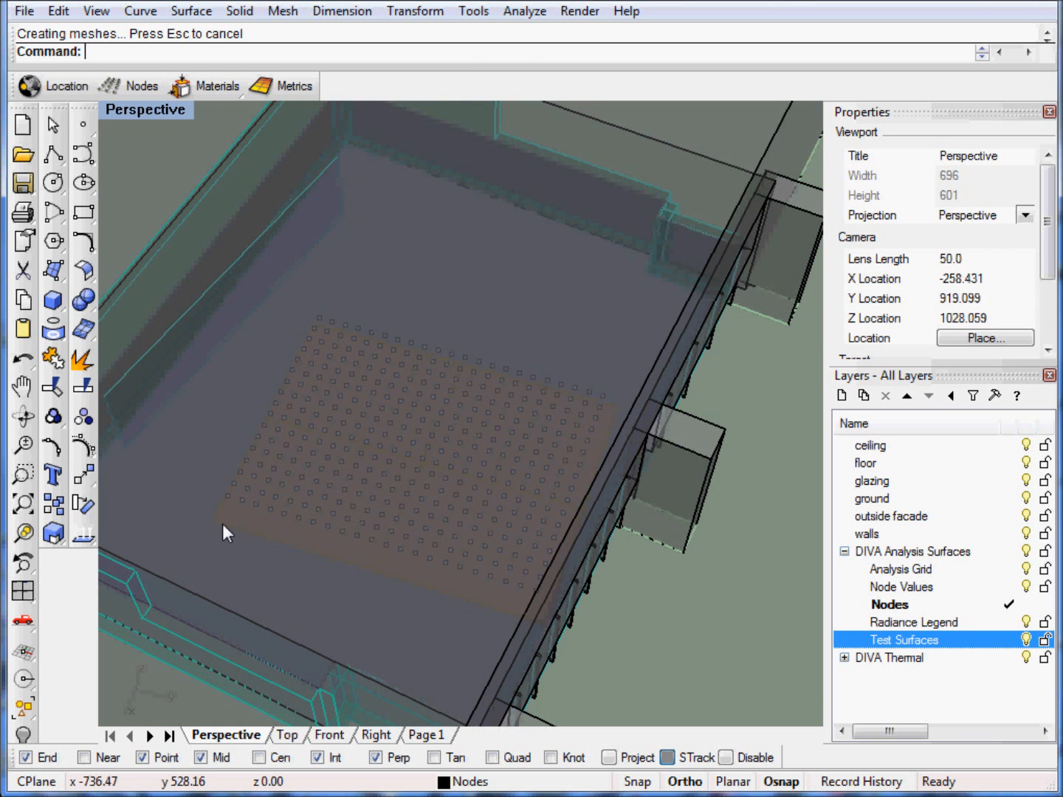
right_click_drag(262, 529, 377, 584)
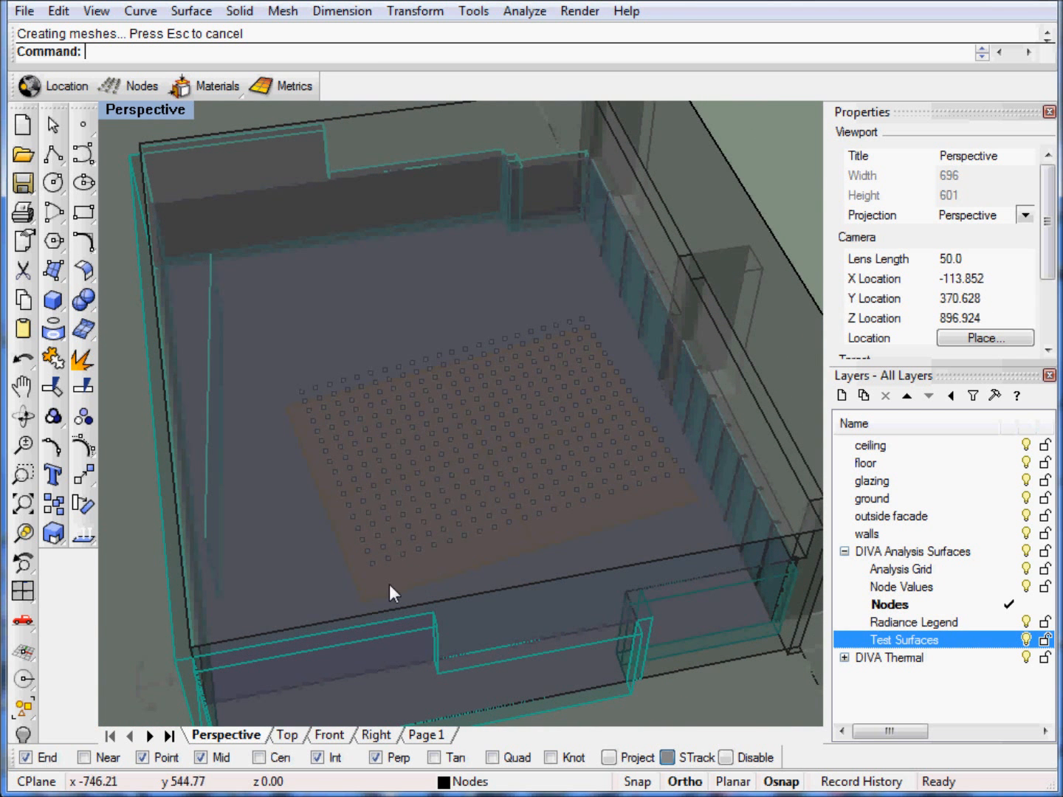
right_click_drag(602, 521, 442, 526)
right_click_drag(396, 563, 404, 417)
right_click_drag(332, 488, 392, 477)
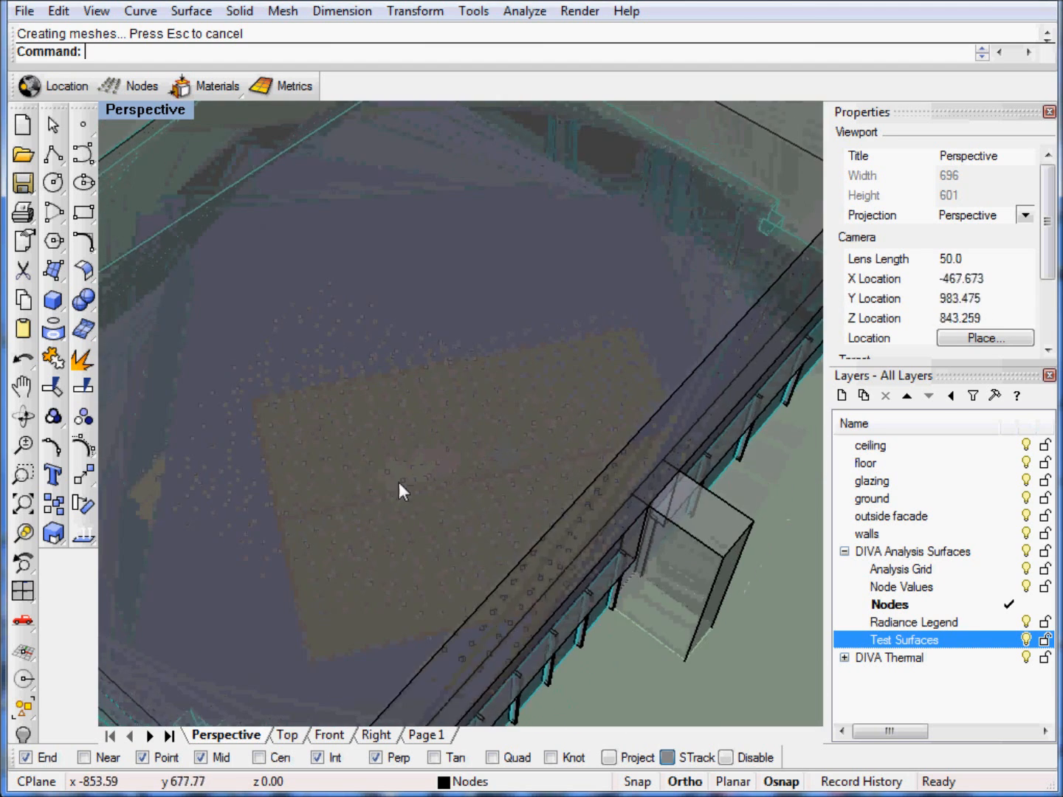
scroll(498, 531, "down", 5)
right_click_drag(498, 531, 479, 548)
right_click_drag(442, 476, 595, 484)
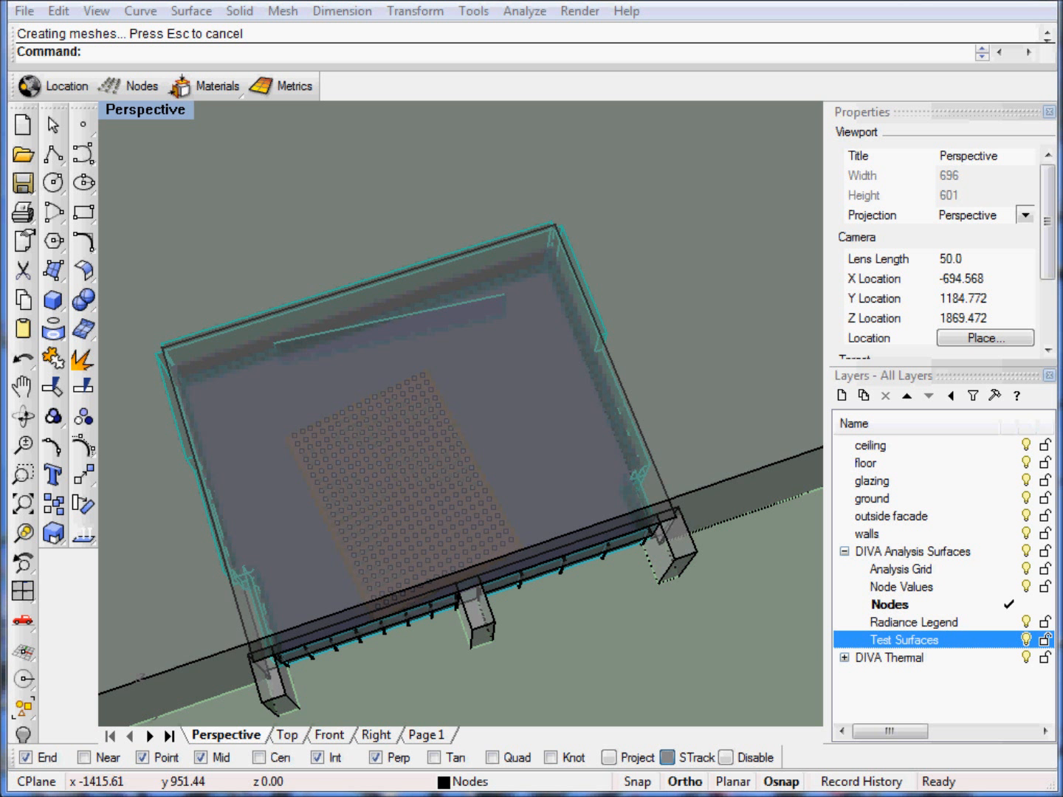
- Review the ceiling's options in DIVA's Assign Materials, keep GenericCeiling_80PercentReflectance, and submit the listed daylighting materials for all layers
right_click_drag(485, 454, 459, 483)
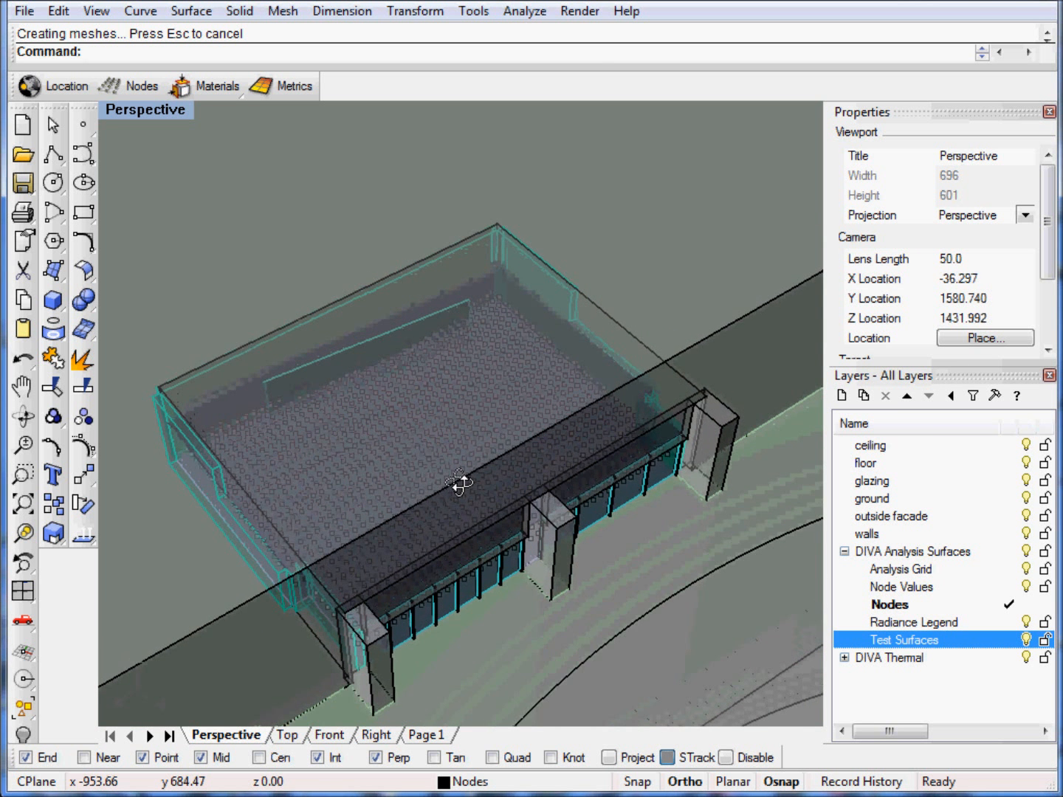
left_click(216, 90)
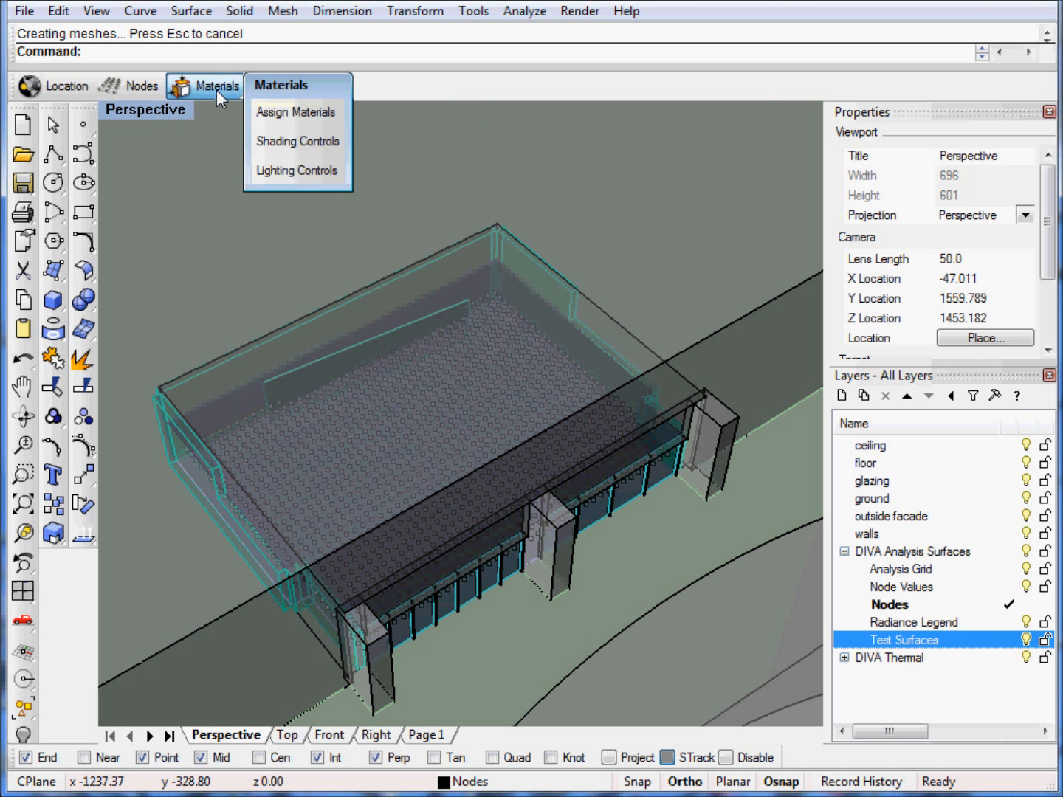
left_click(296, 113)
left_click_drag(481, 89, 462, 79)
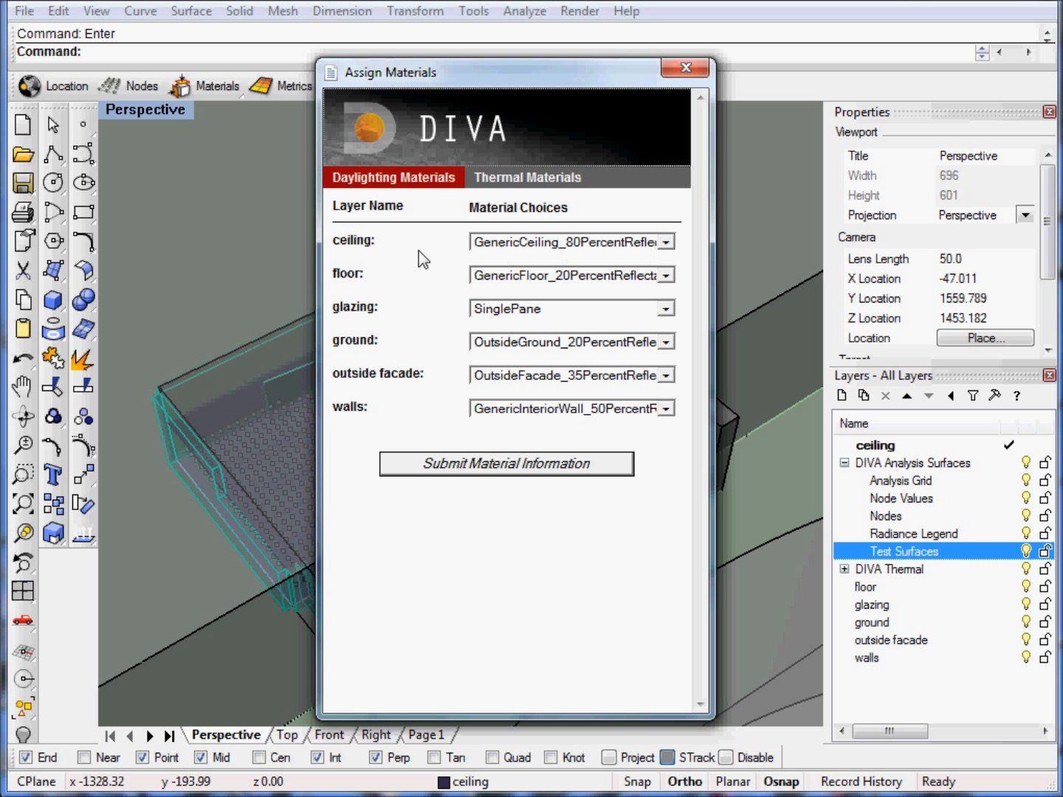
left_click(667, 245)
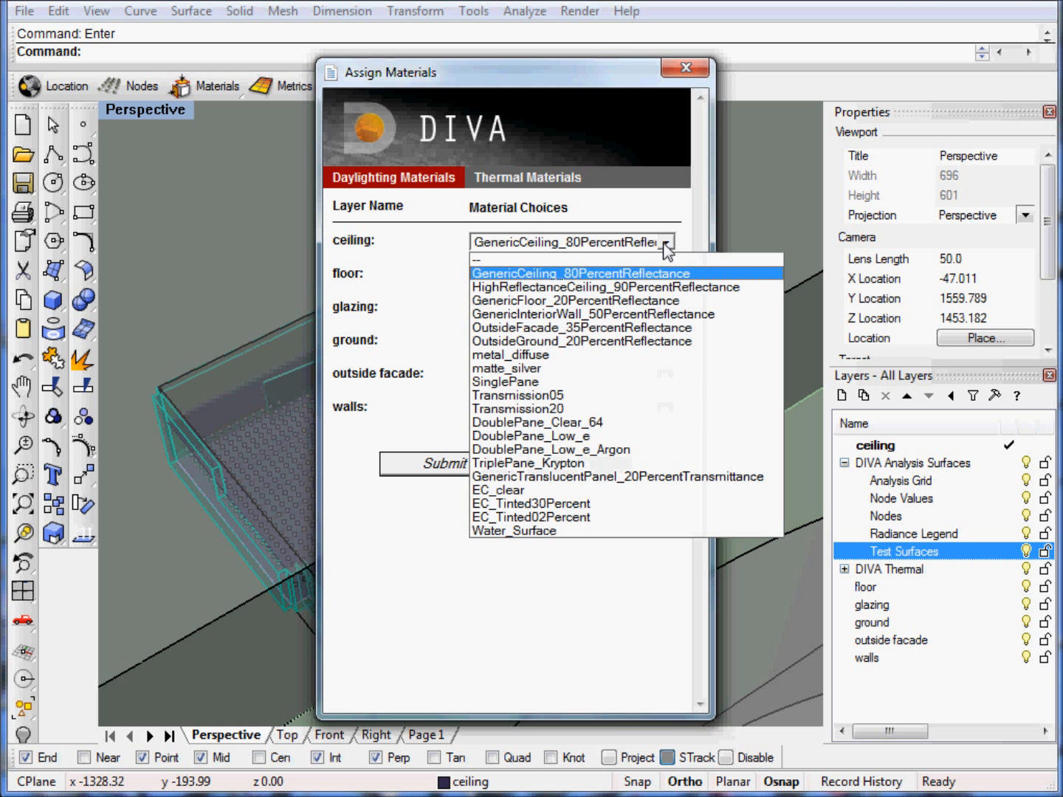
left_click(665, 245)
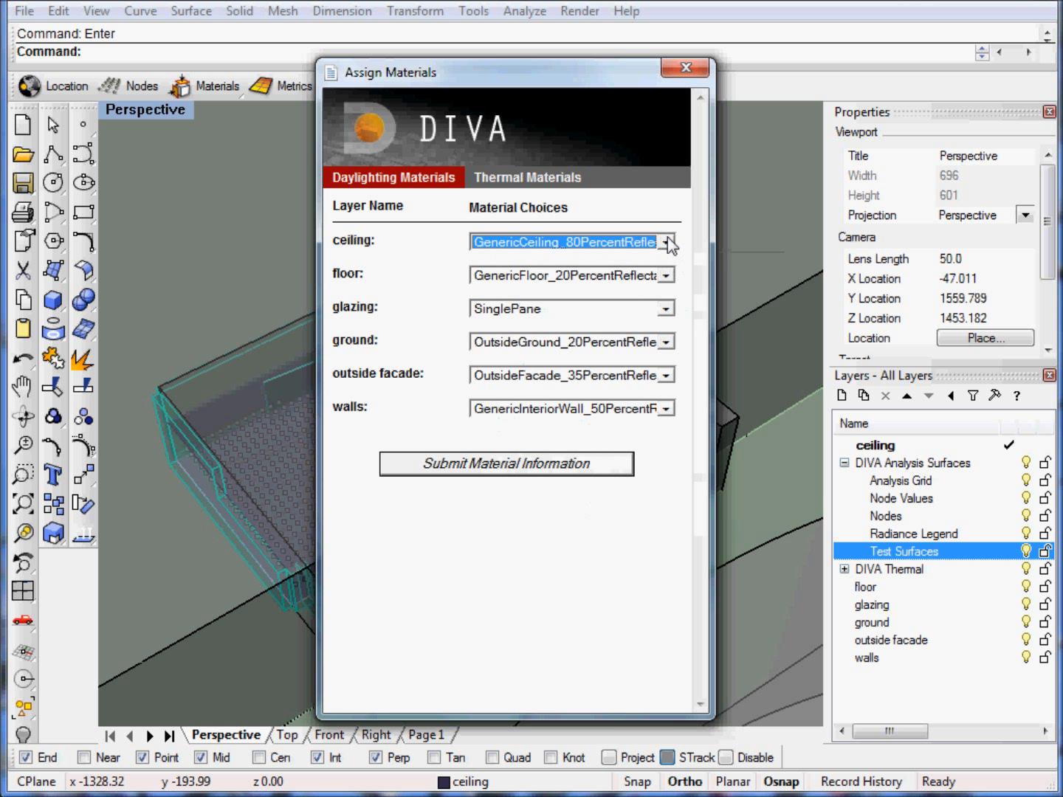
left_click(668, 243)
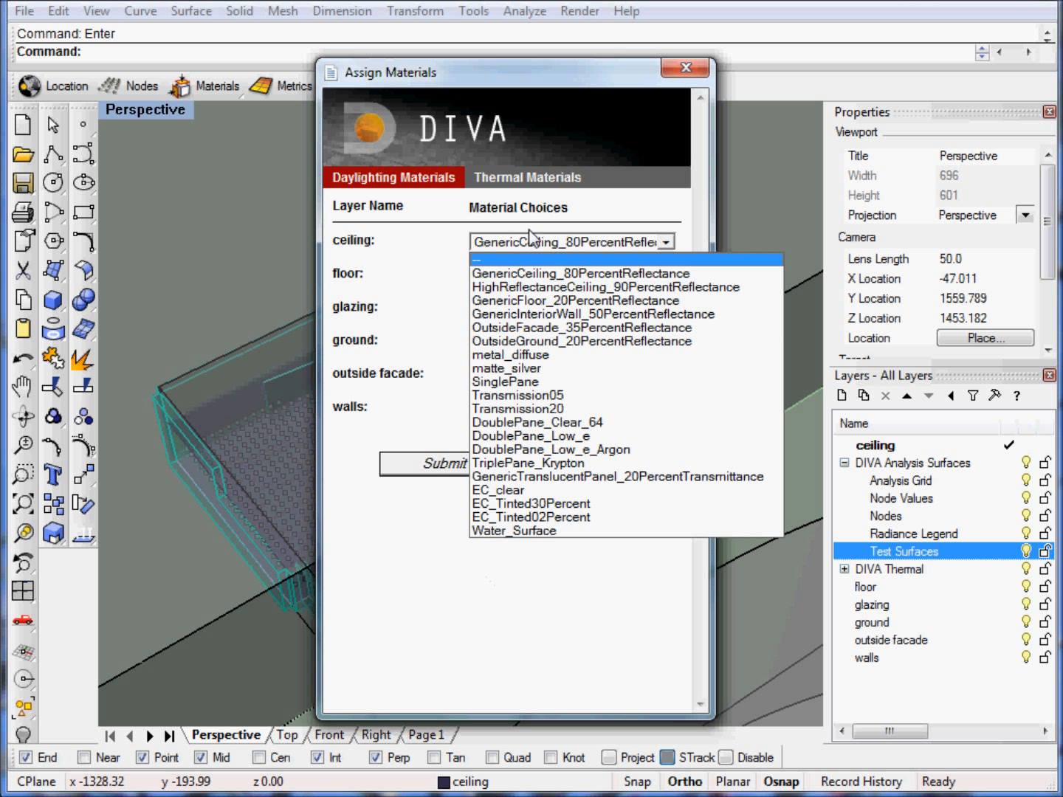
left_click(598, 244)
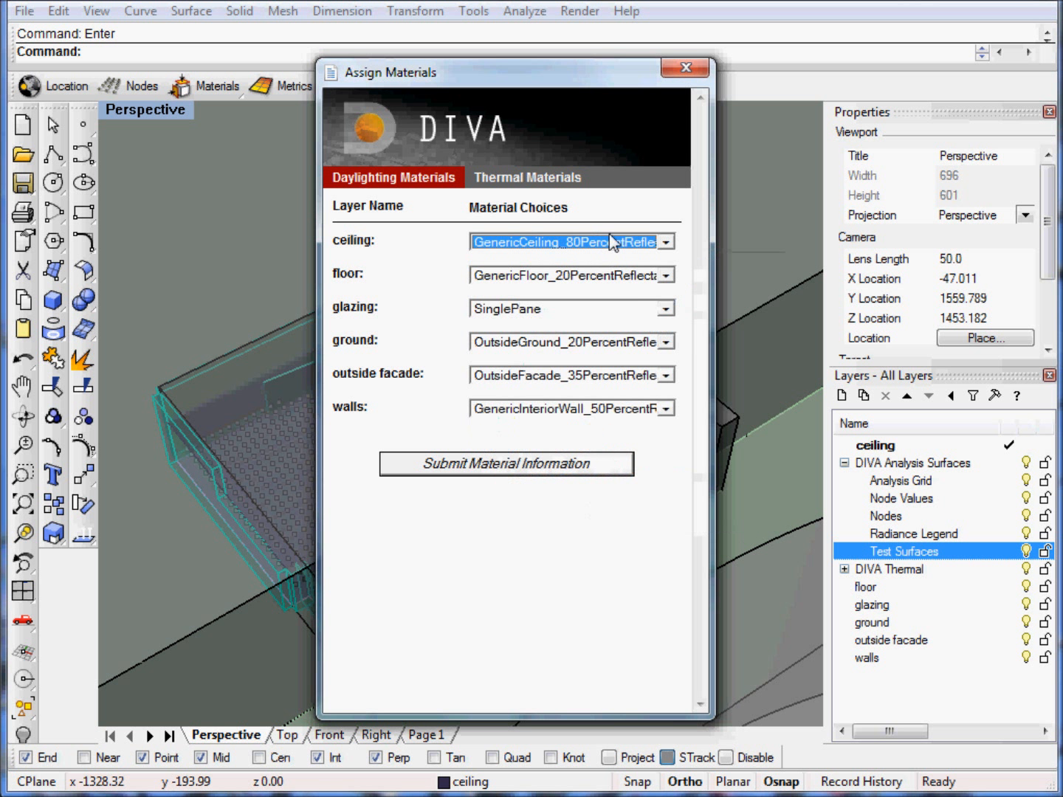
left_click(668, 242)
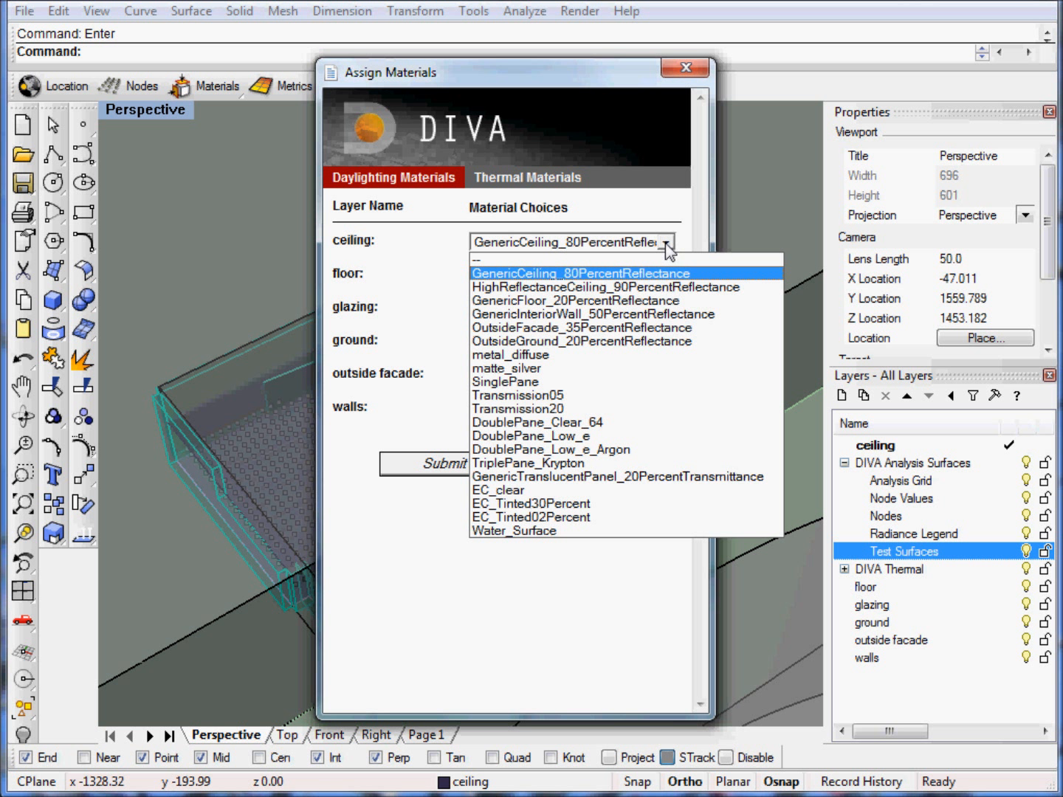
left_click(667, 243)
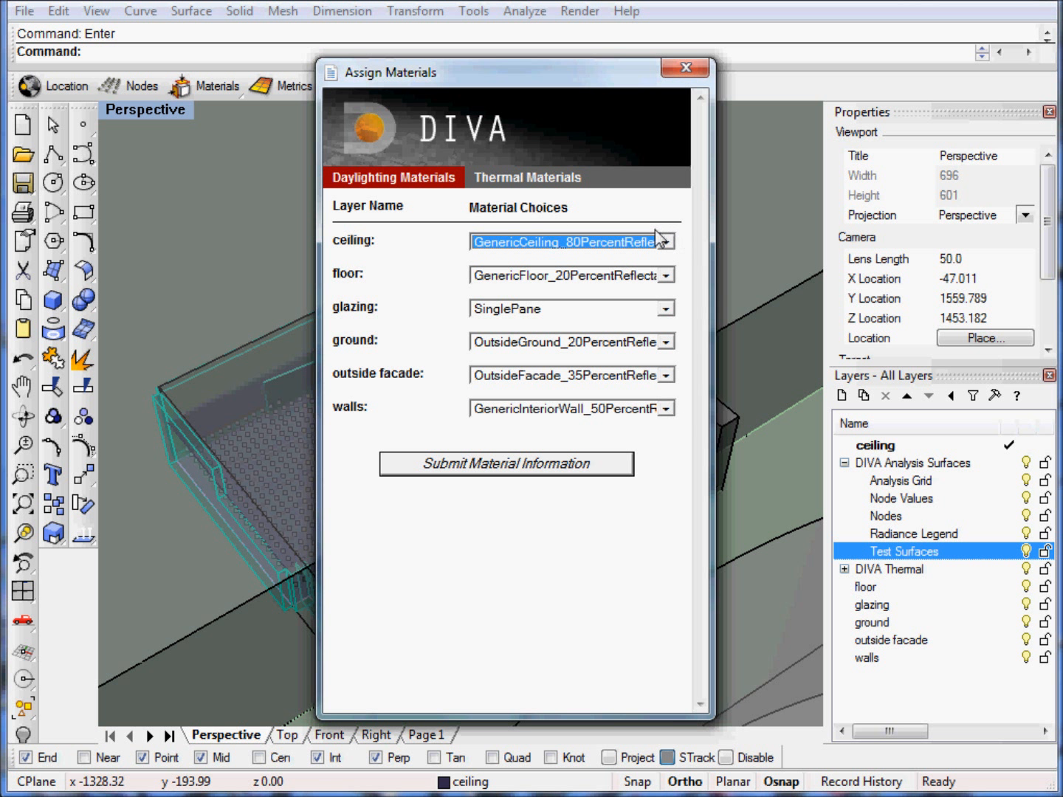
left_click(506, 465)
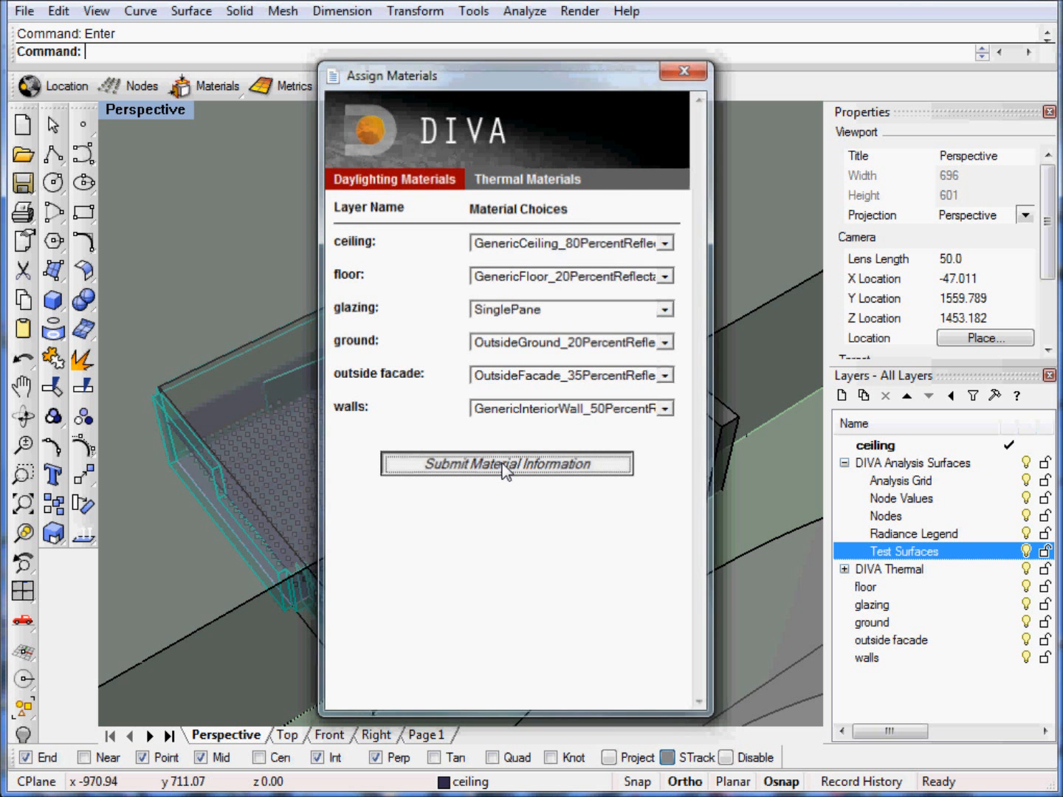